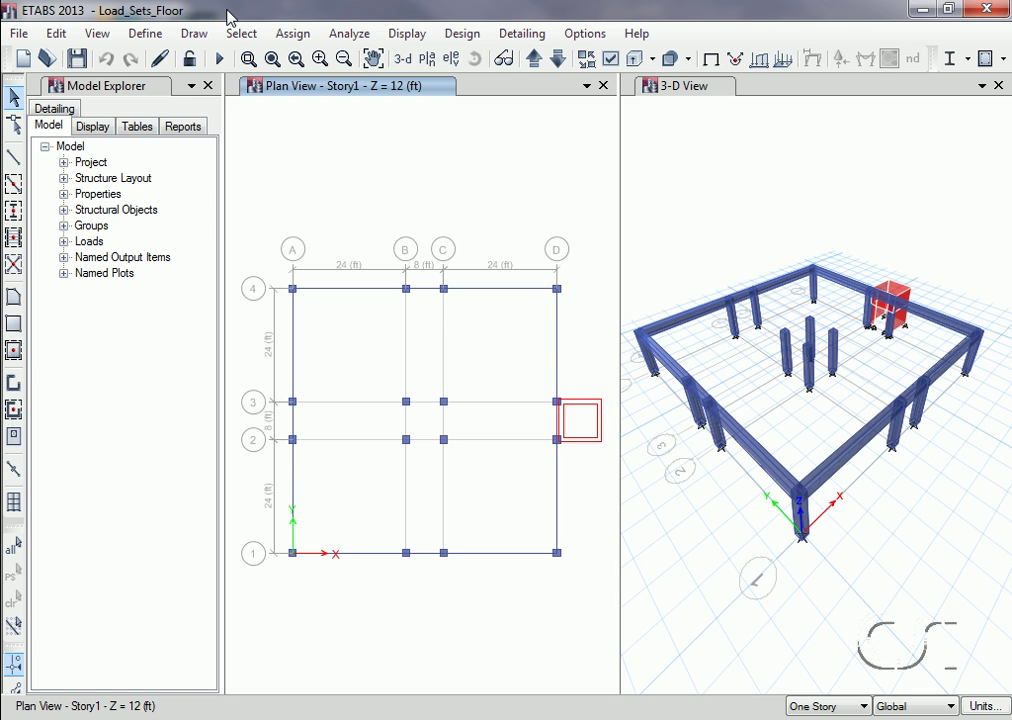
- Close the 3-D view and draw an L-shaped Slab1 area through grid points B1, B3, D3, D2, C2 and C1
click(997, 86)
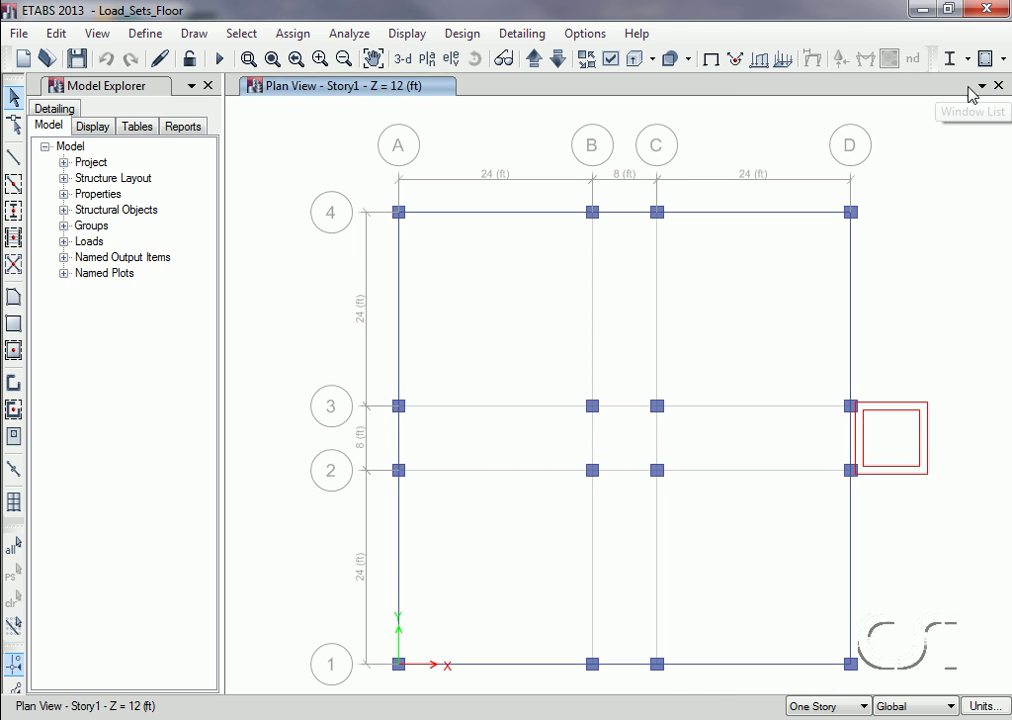
click(12, 299)
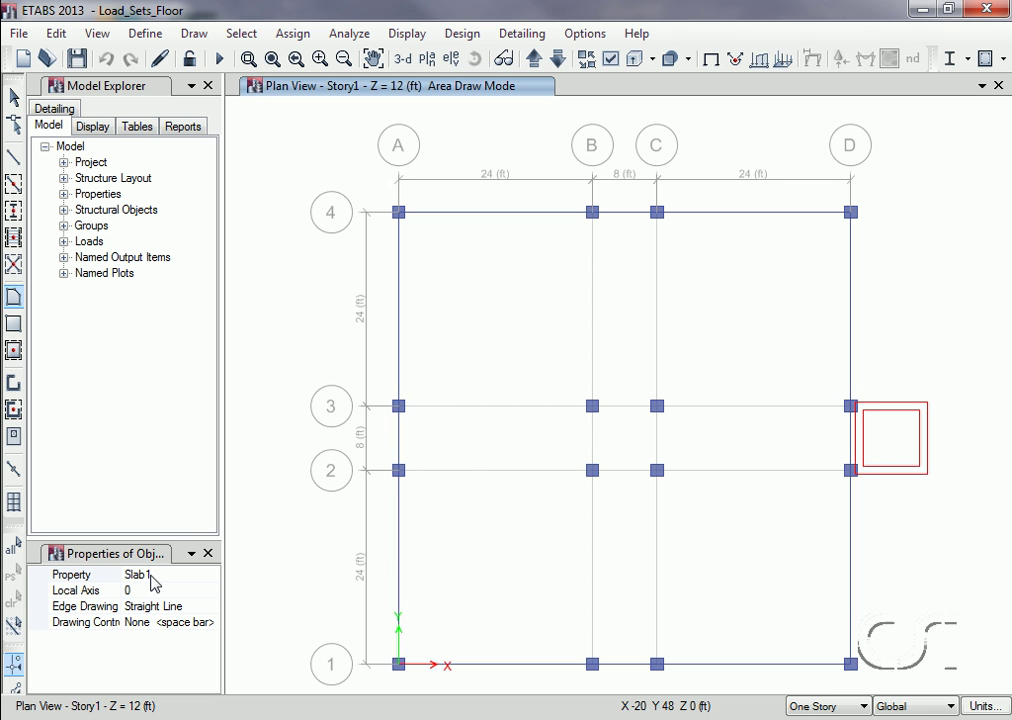
click(592, 664)
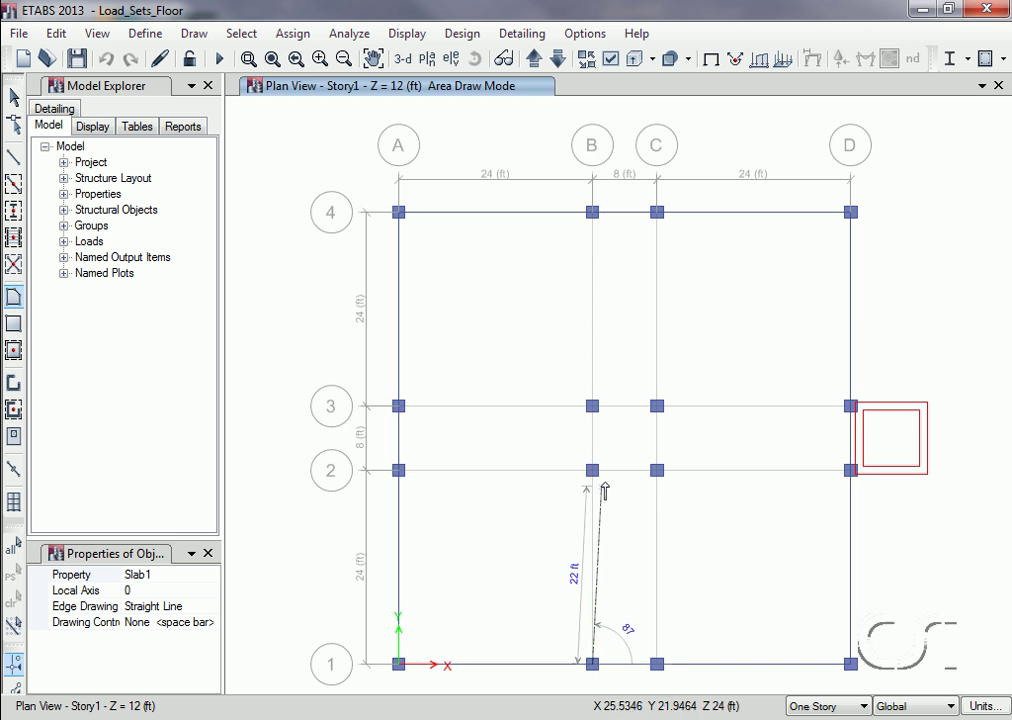
click(592, 406)
click(851, 406)
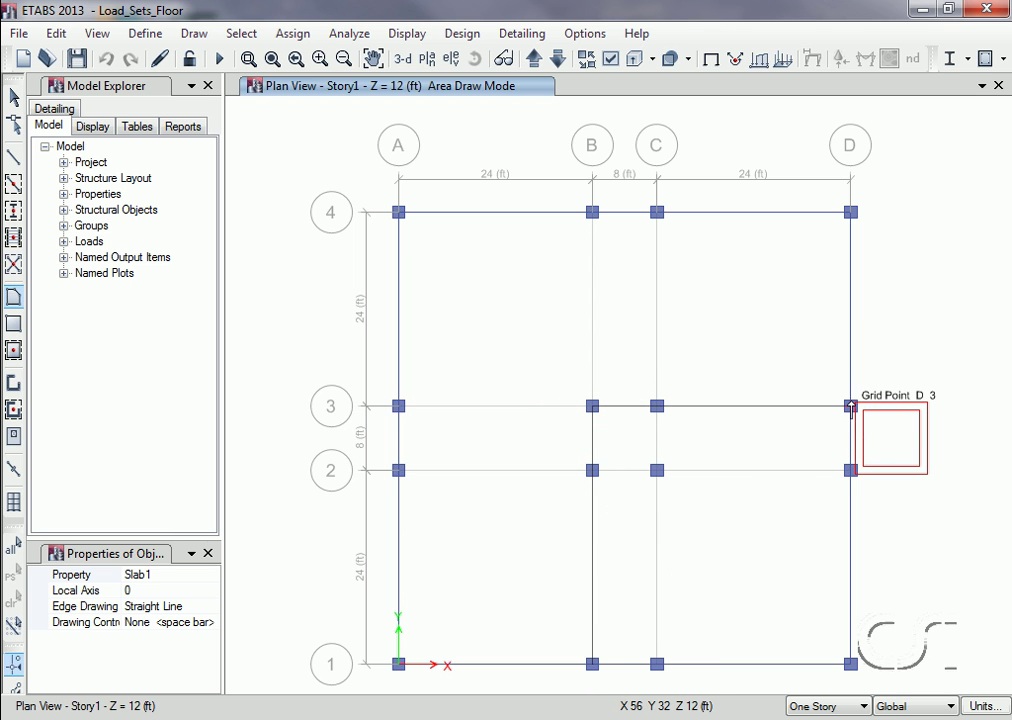
click(849, 471)
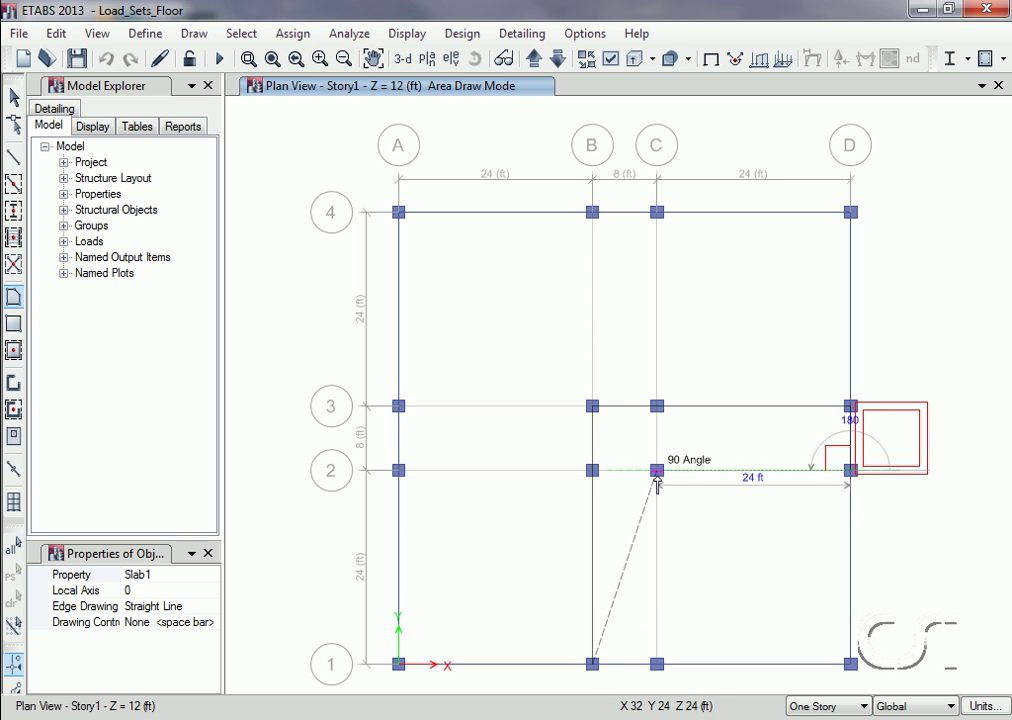
click(656, 471)
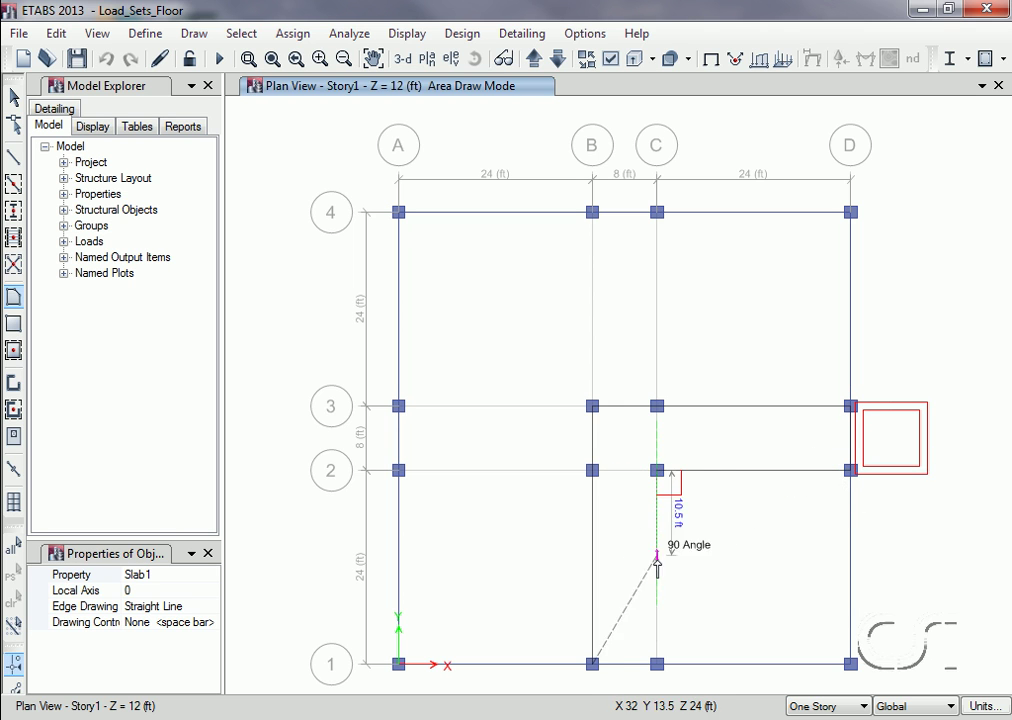
double_click(656, 664)
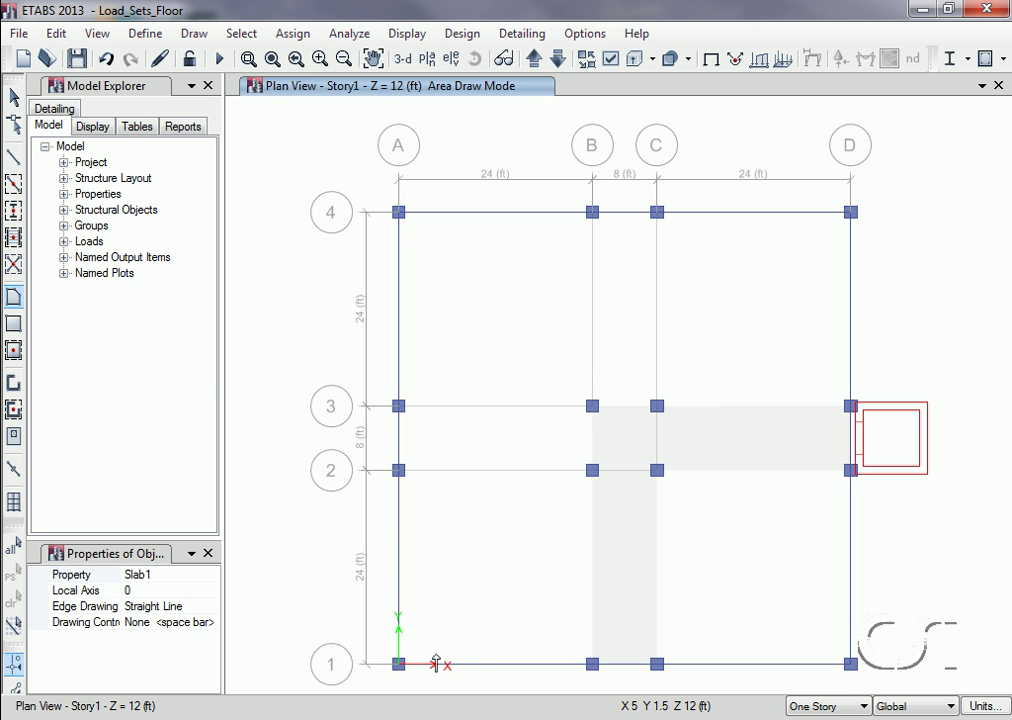
- Draw the outer L-shaped Slab1 area through grid points A1, A4, D4, D3, B3 and B1
click(398, 664)
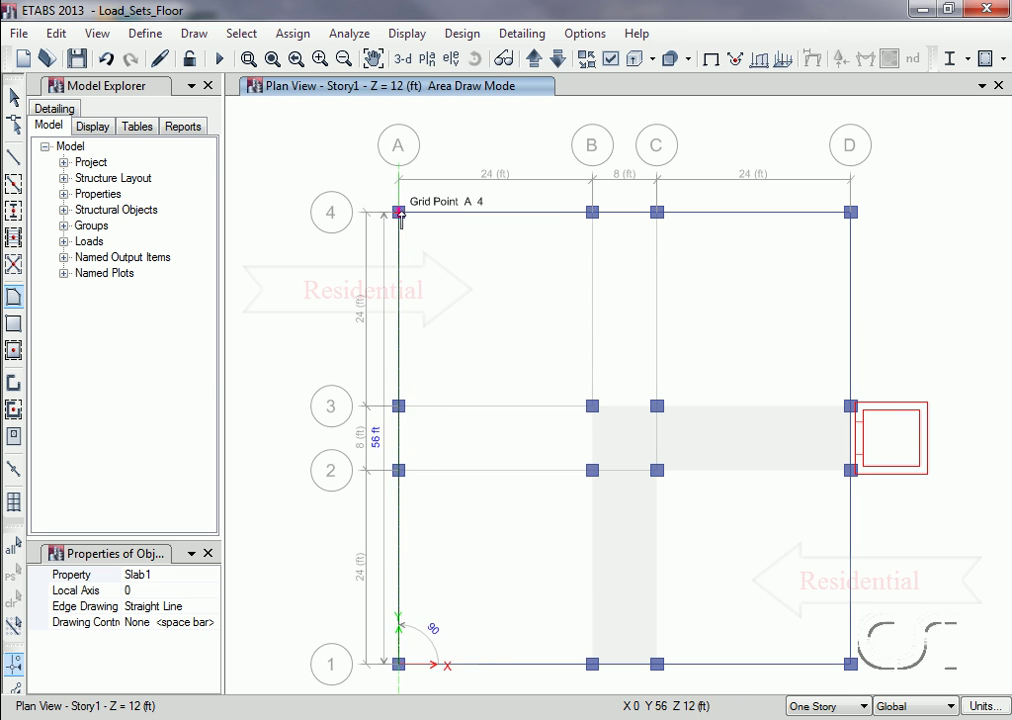
click(398, 212)
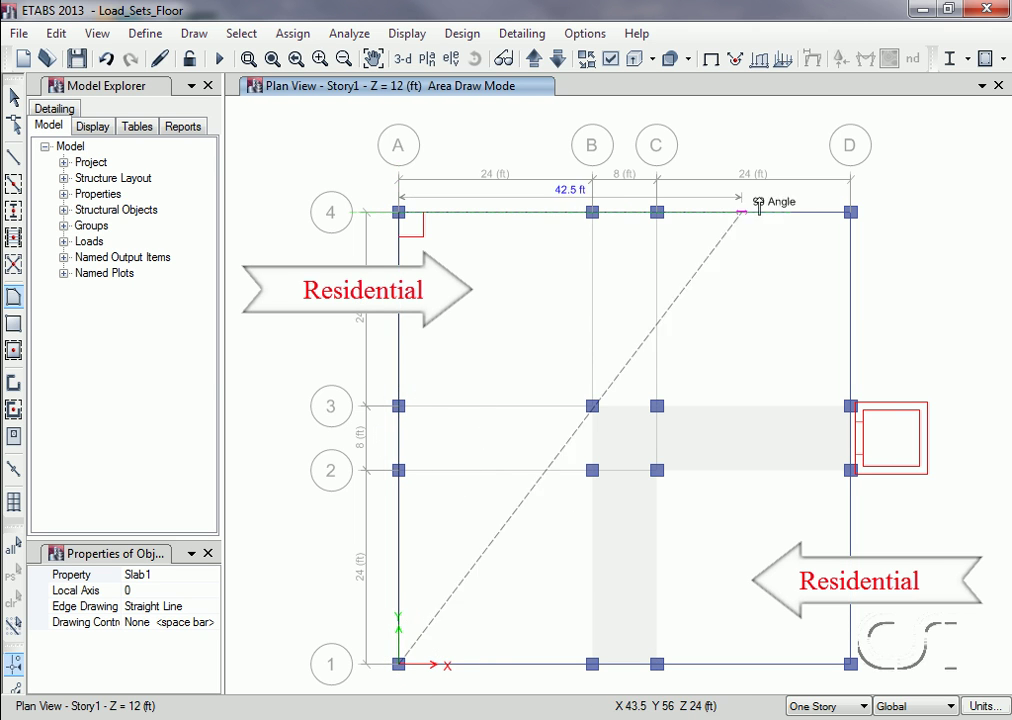
click(850, 210)
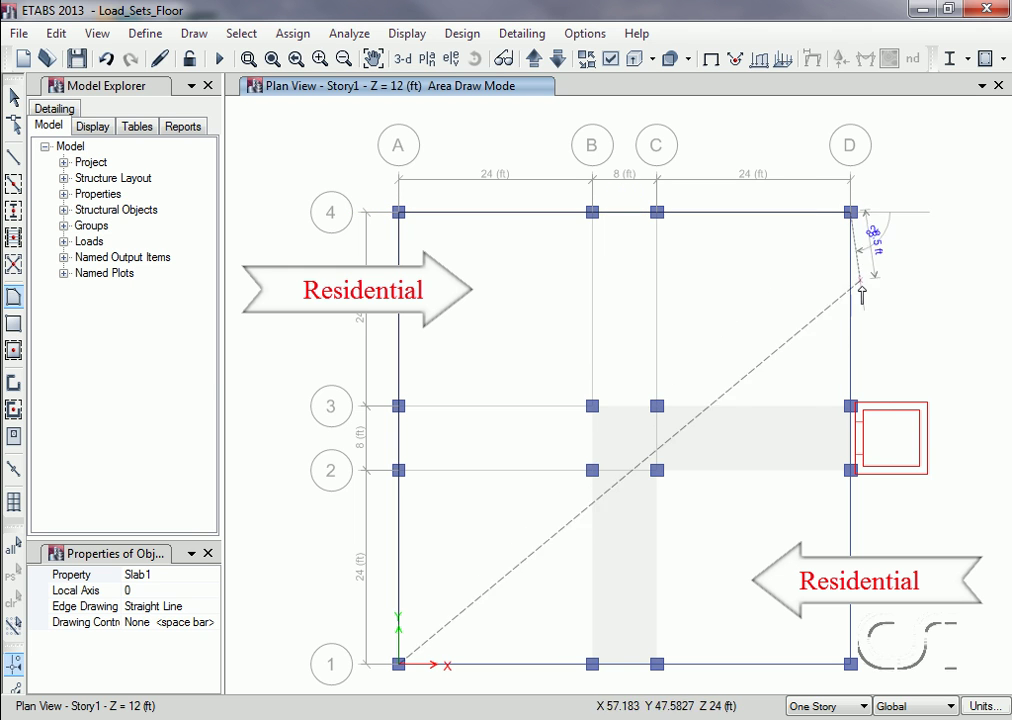
click(850, 406)
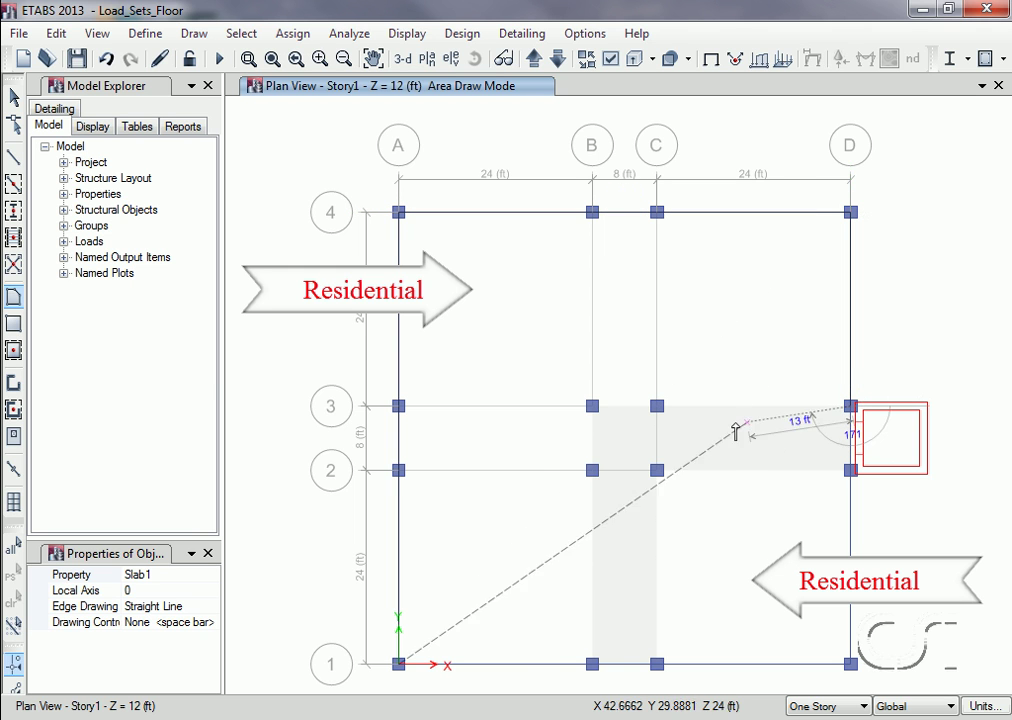
click(592, 406)
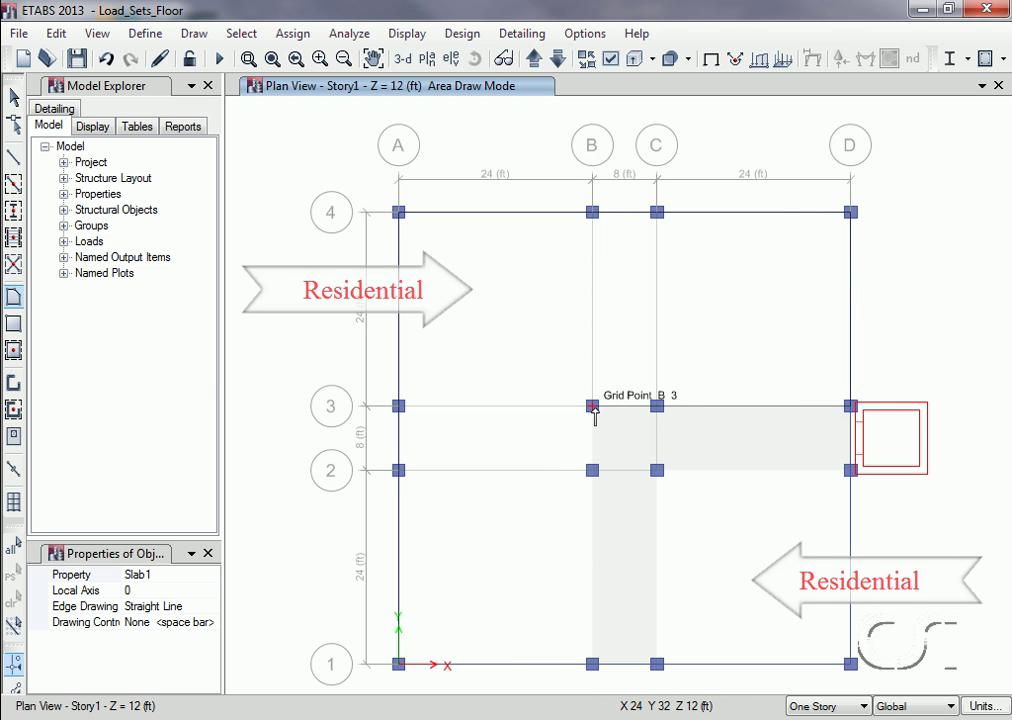
click(592, 664)
key(Return)
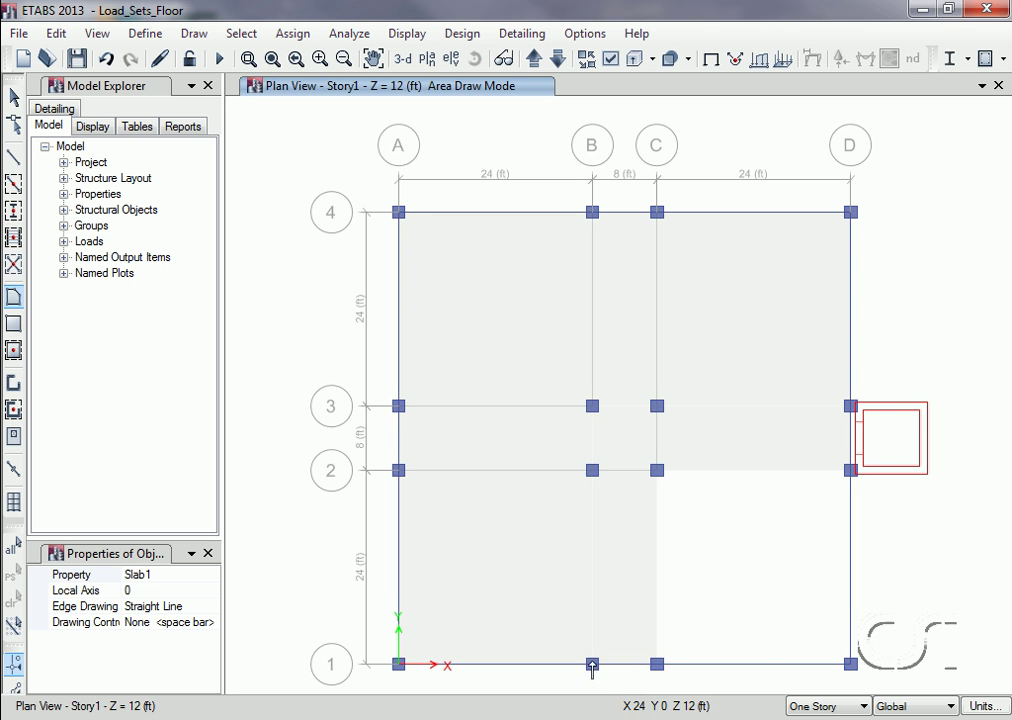
- Draw a rectangular Slab1 area through grid points C1, C2, D2 and D1, and return to object selection
click(657, 664)
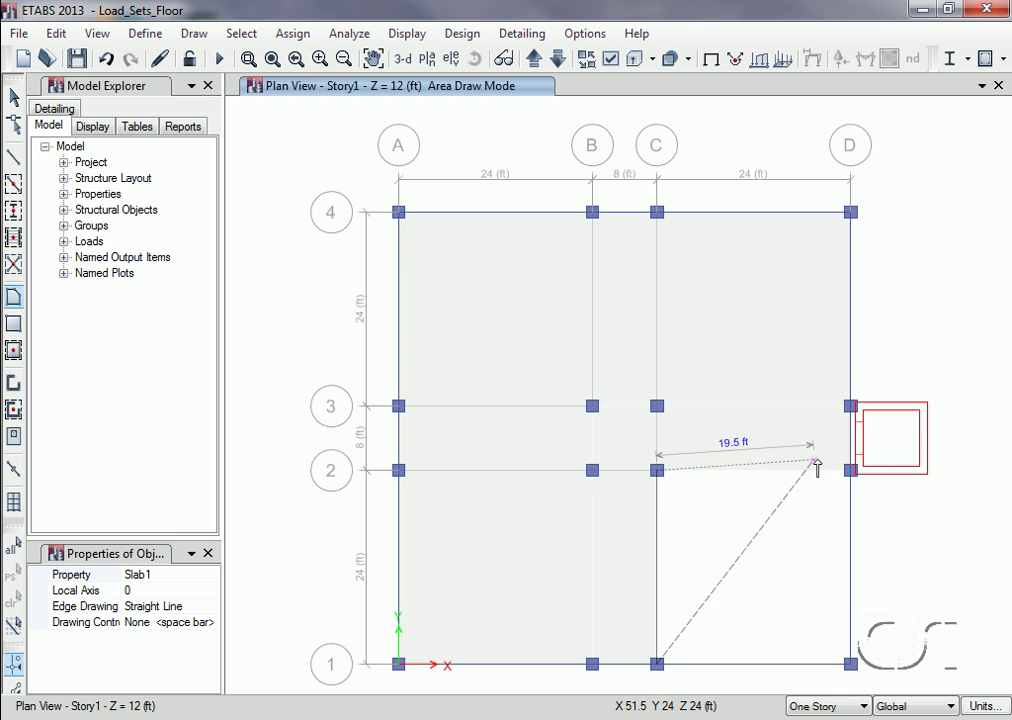
click(849, 470)
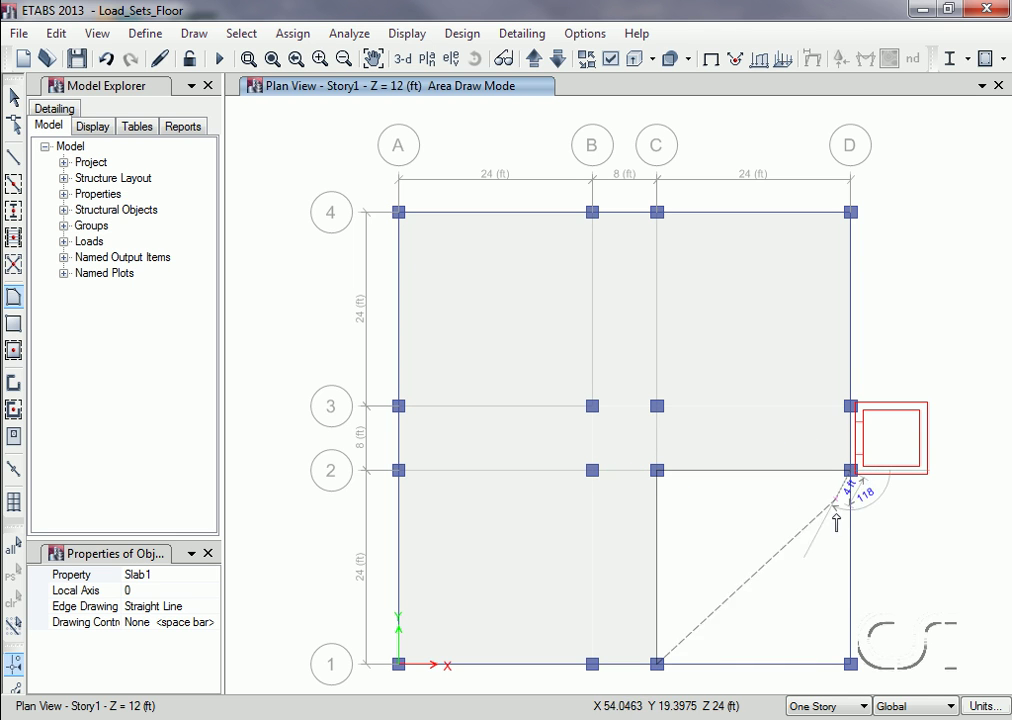
double_click(849, 665)
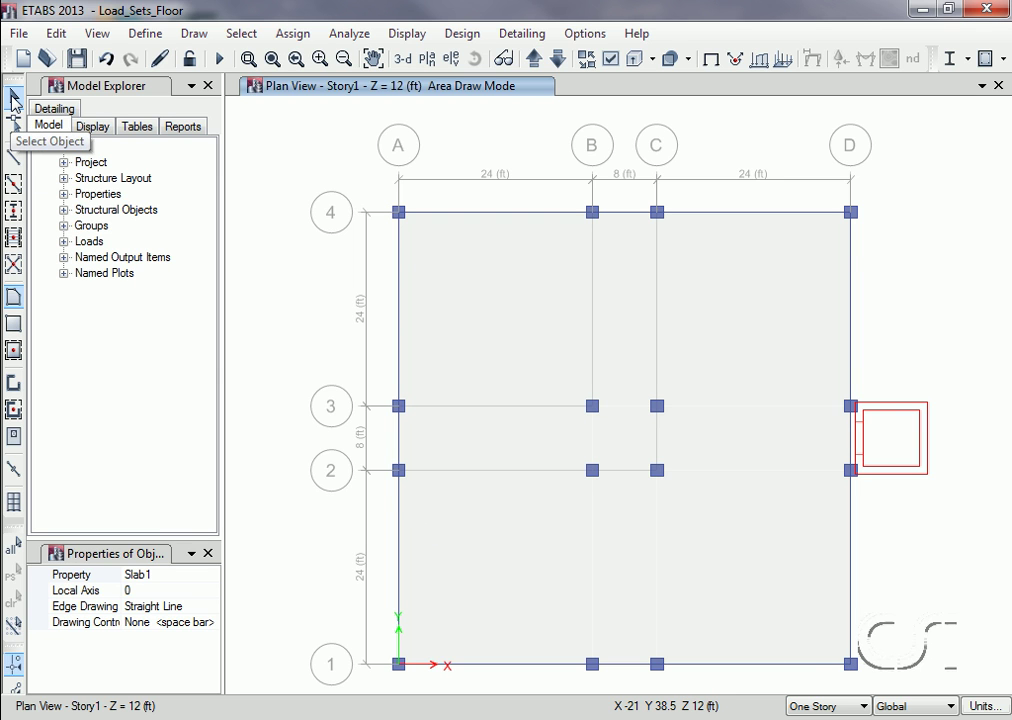
click(14, 99)
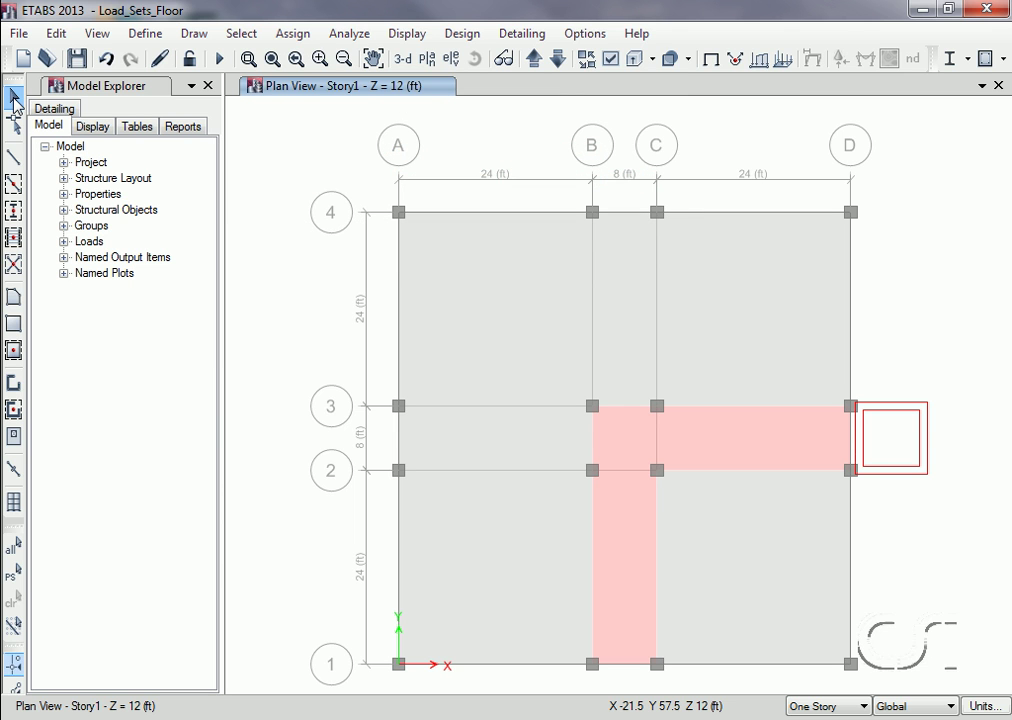
- Review the defined load patterns, checking the type and self-weight multiplier of Live and S_Dead
click(141, 32)
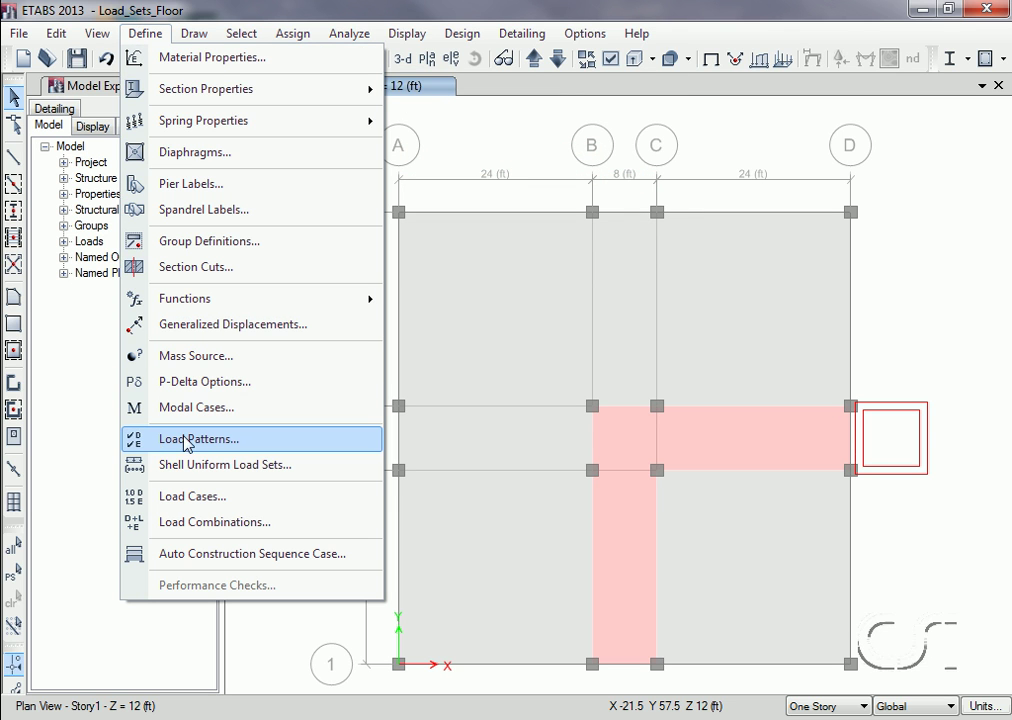
click(240, 441)
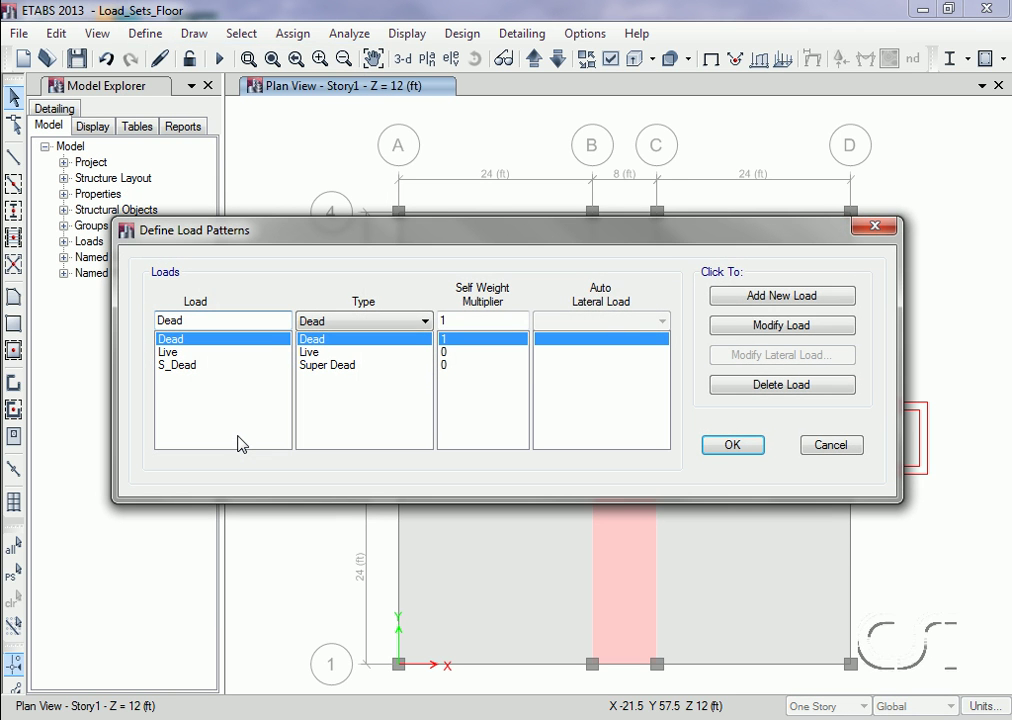
click(456, 359)
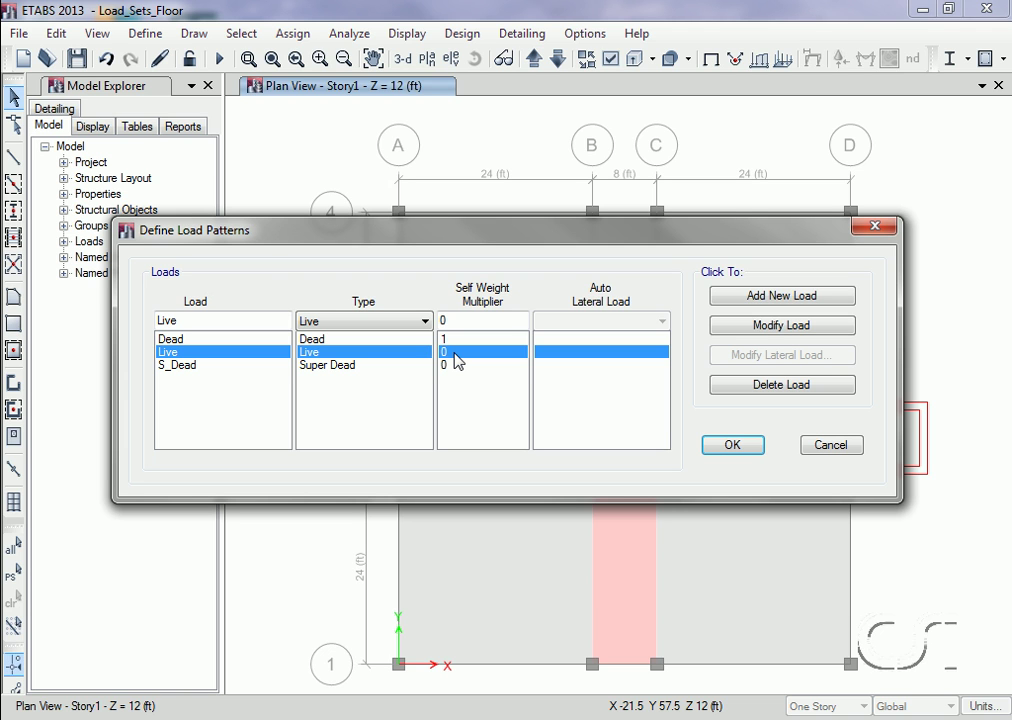
click(456, 366)
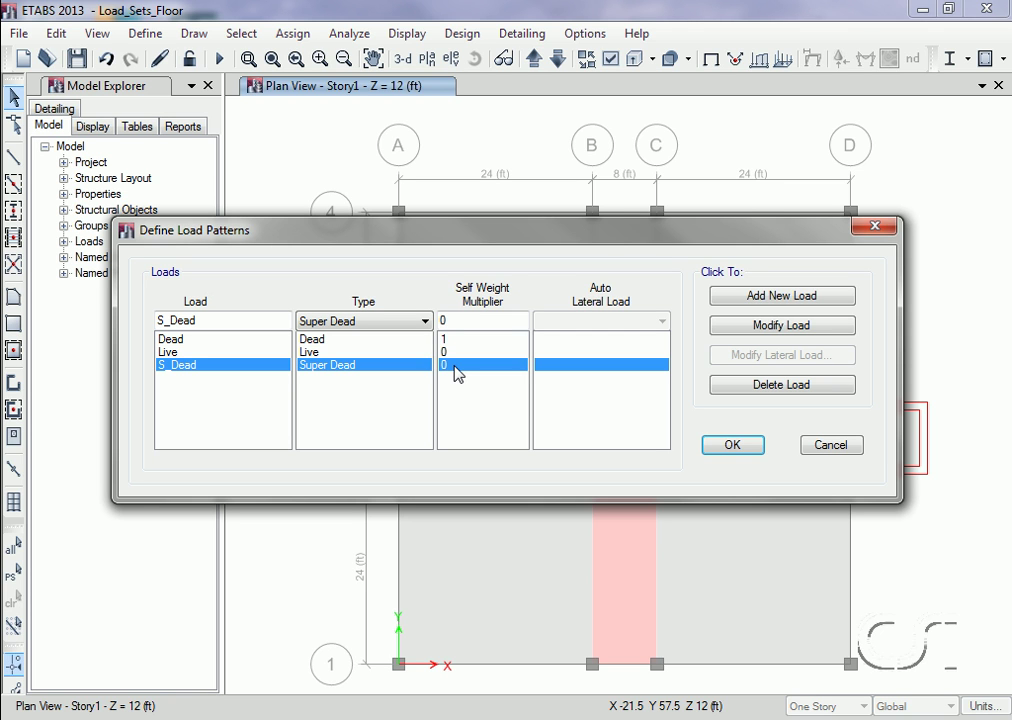
click(733, 447)
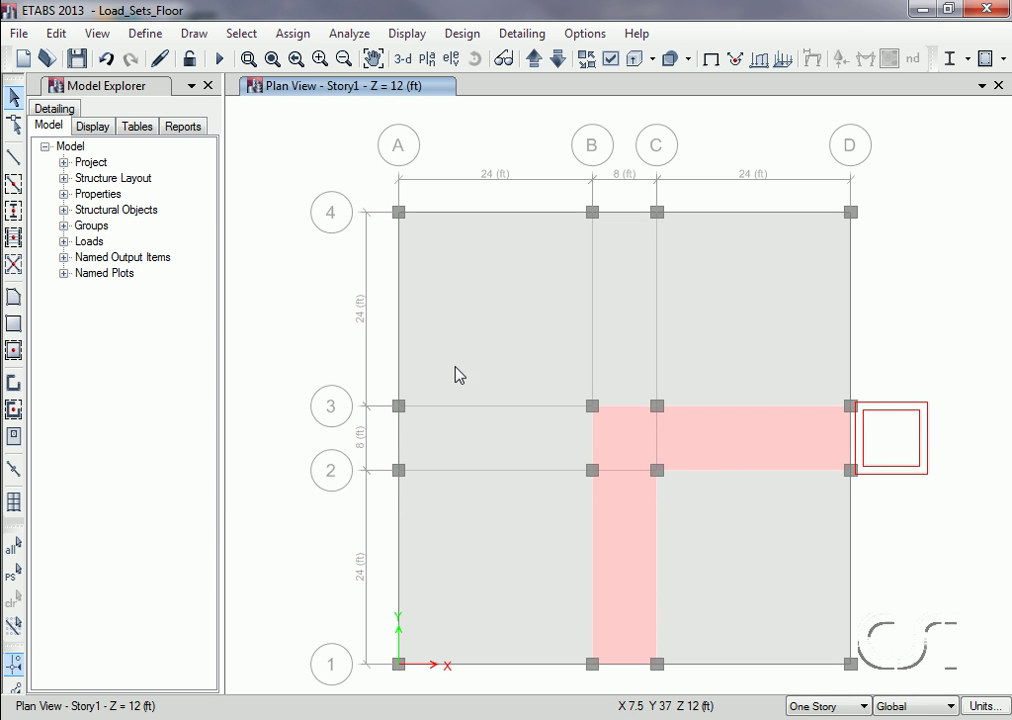
- Create a new shell uniform load set named Residential and add the Dead load pattern to it
click(145, 36)
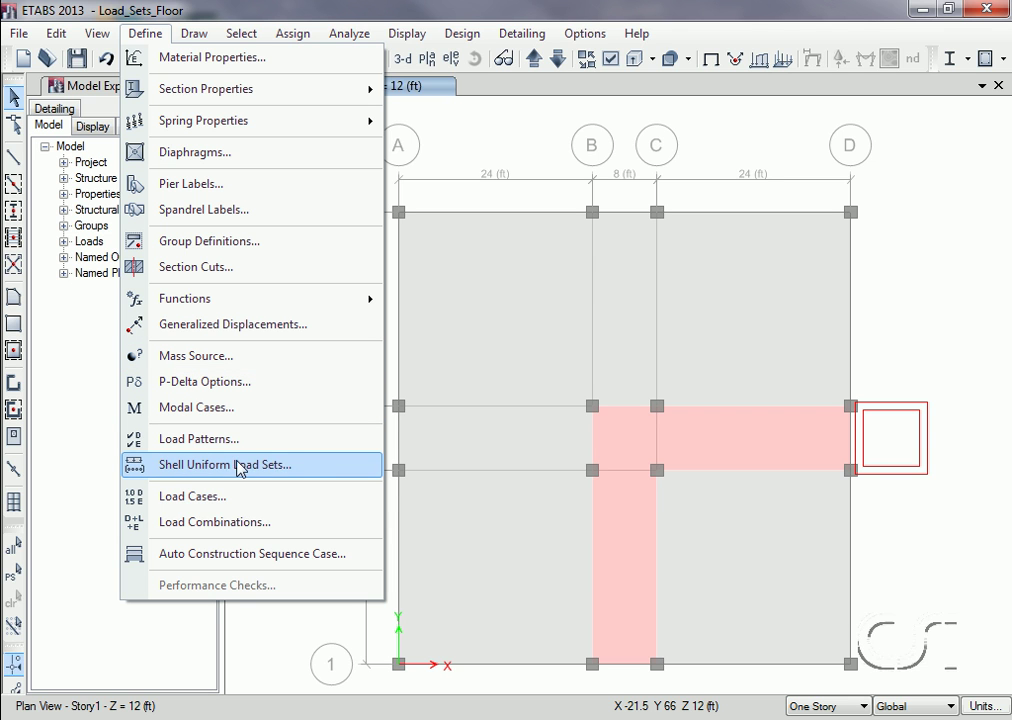
click(300, 466)
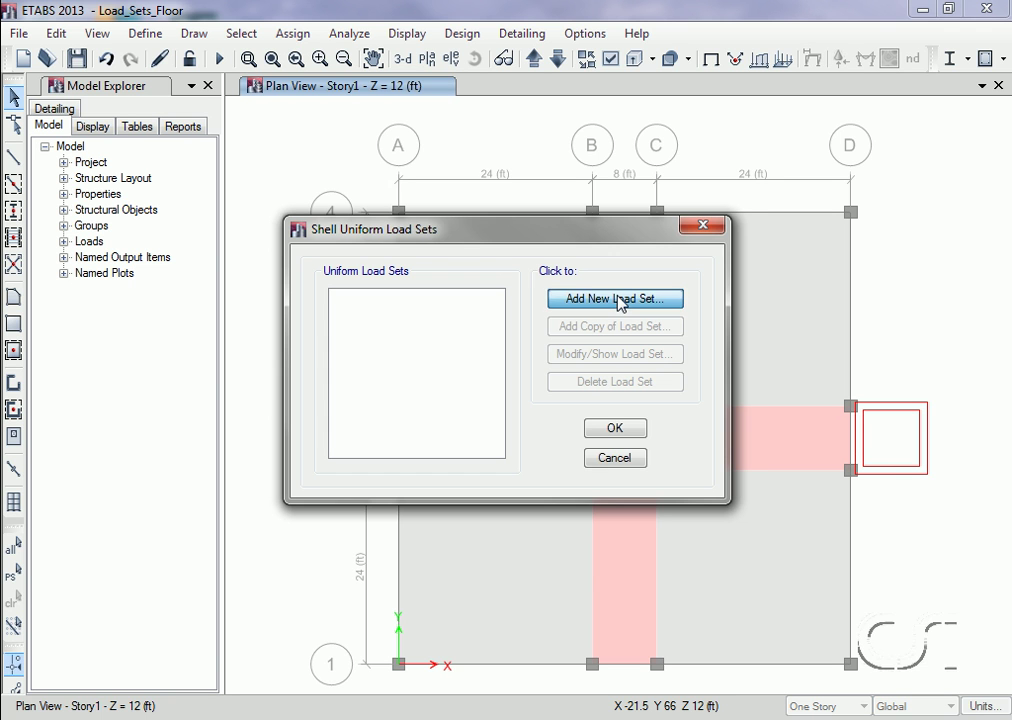
click(620, 299)
double_click(580, 237)
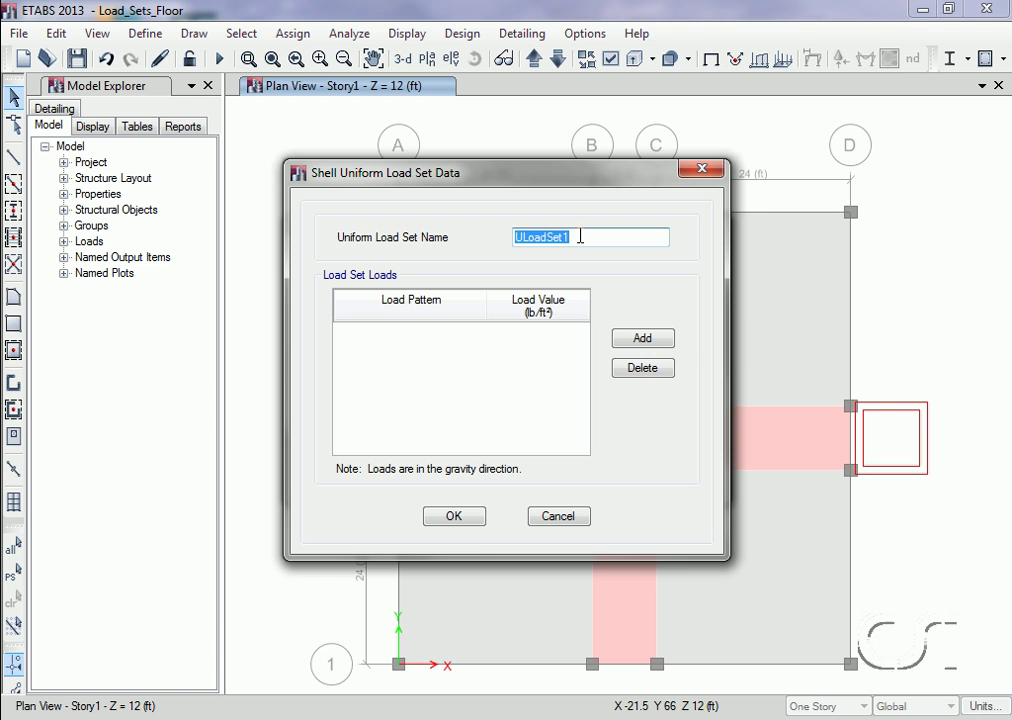
text(Resi)
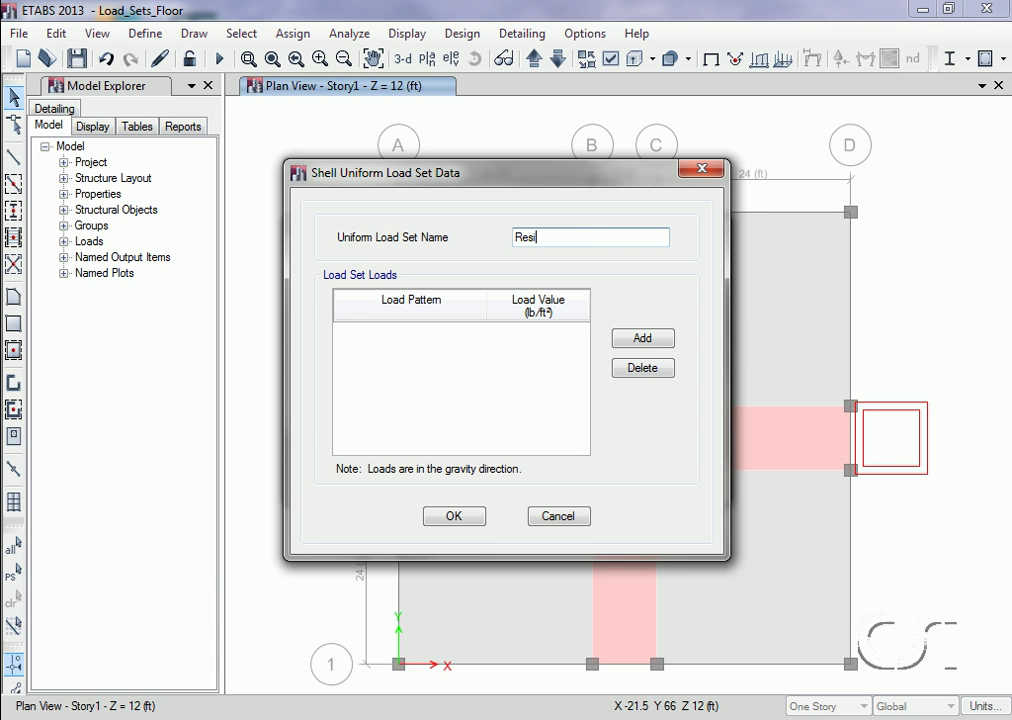
text(dential)
click(623, 345)
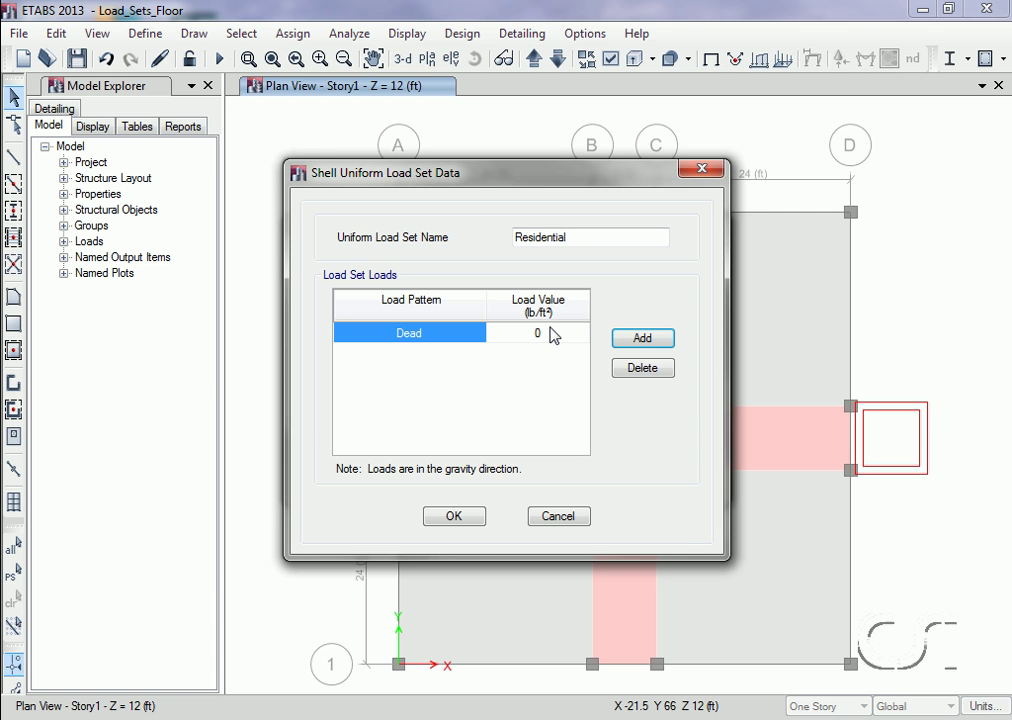
- Add the S_Dead load pattern to the Residential load set with a value of 10 lb/ft²
click(626, 344)
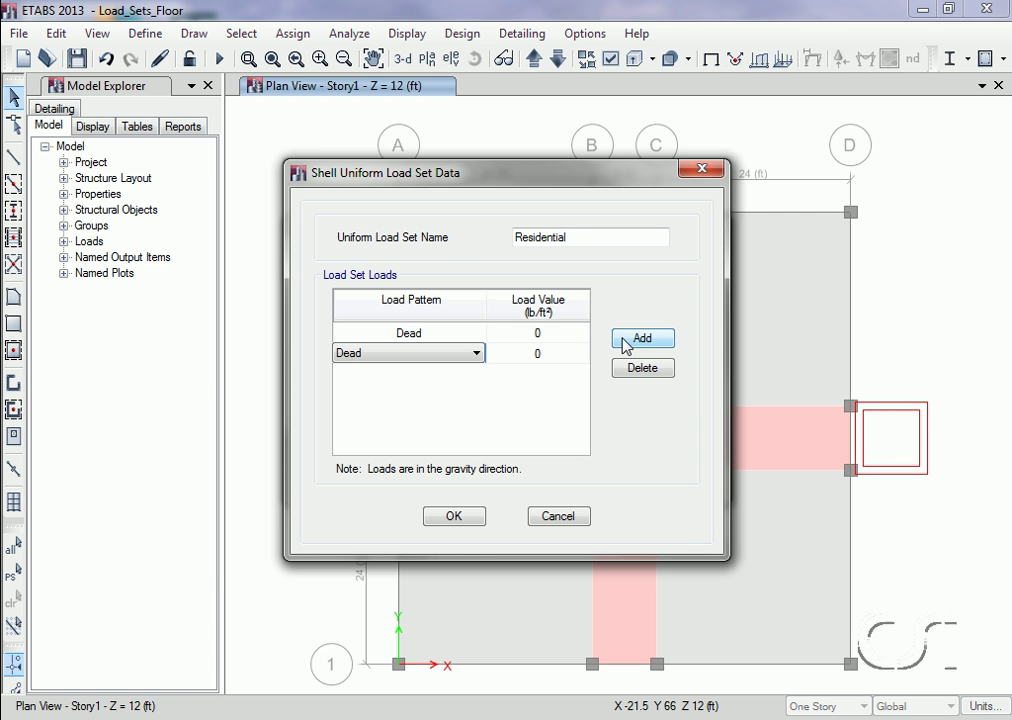
click(477, 353)
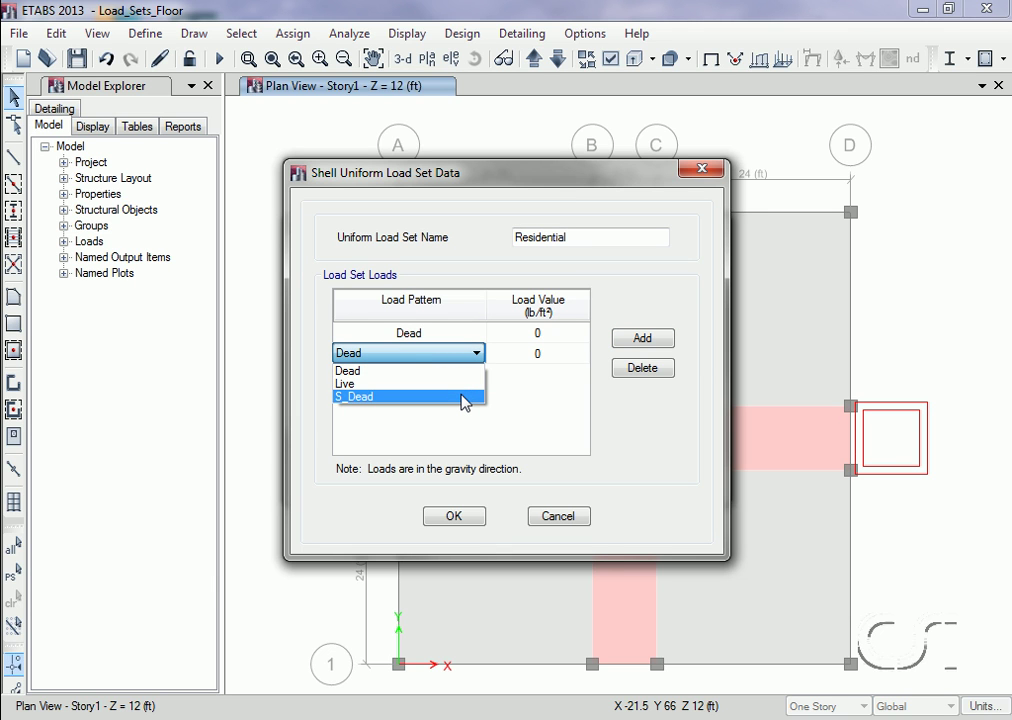
click(464, 397)
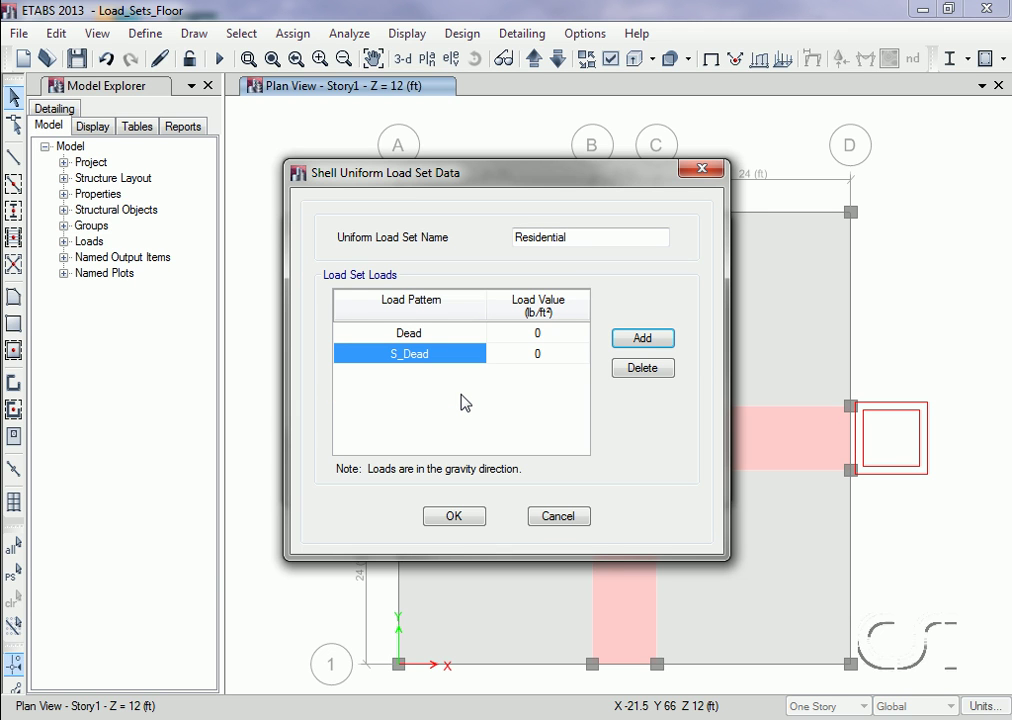
click(546, 359)
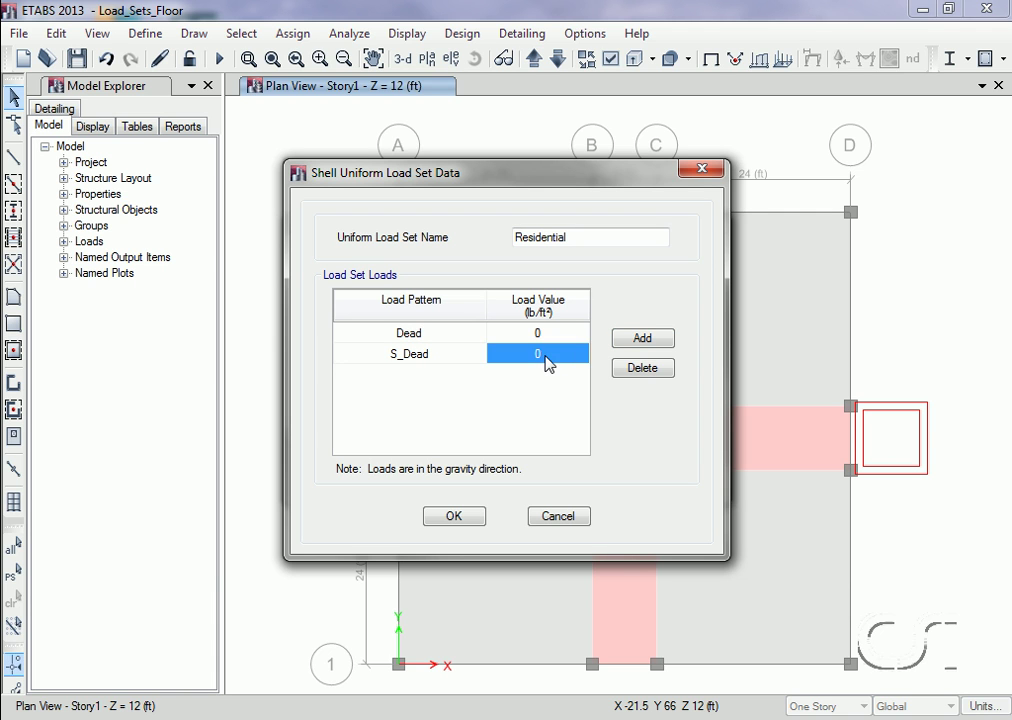
text(1)
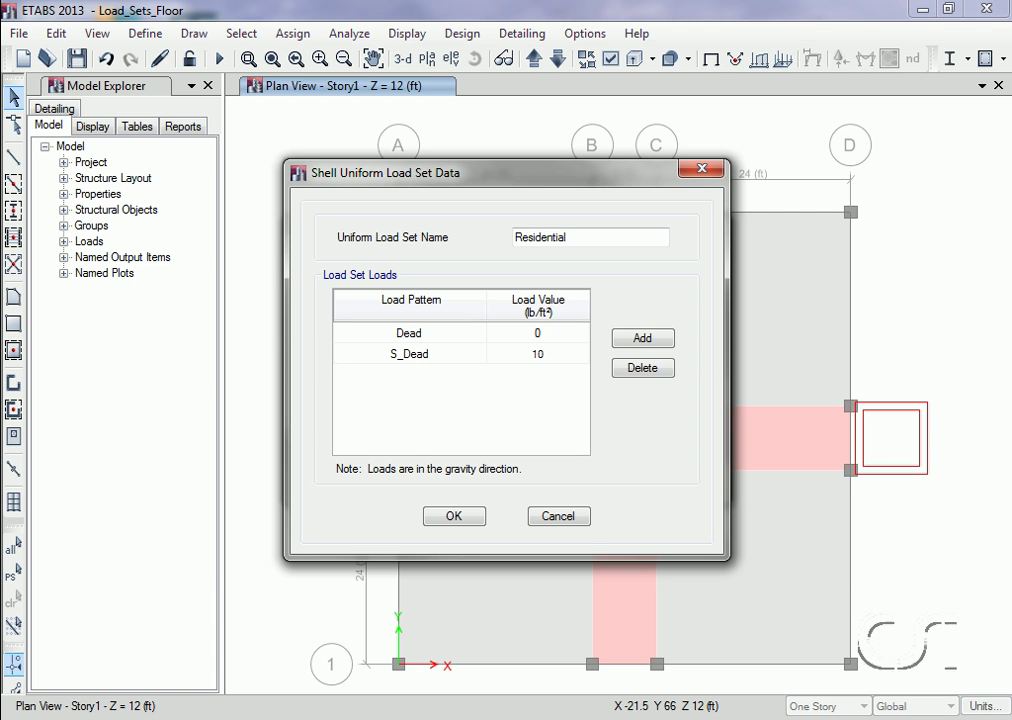
- Add the Live load pattern to the Residential load set with a value of 40 lb/ft² and save the set
click(637, 341)
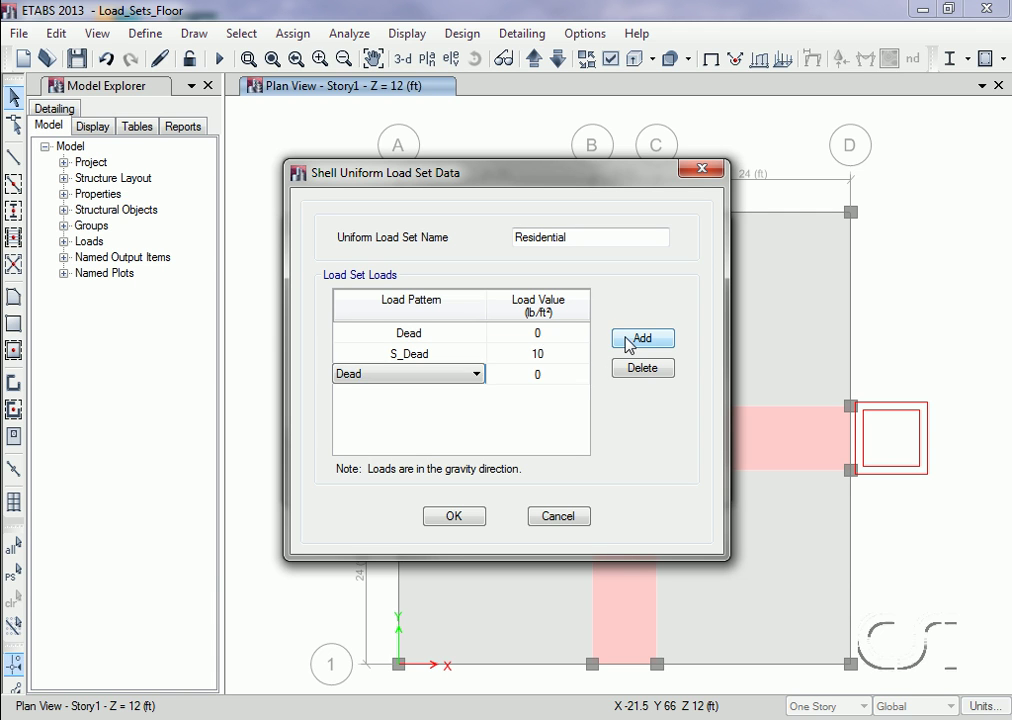
click(466, 378)
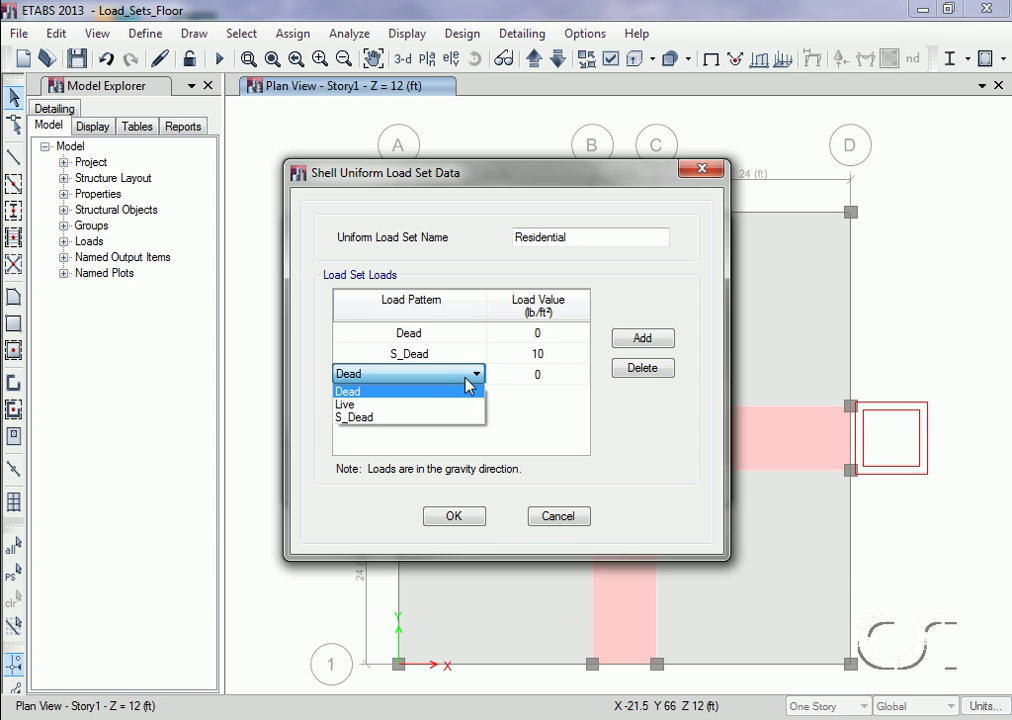
click(467, 408)
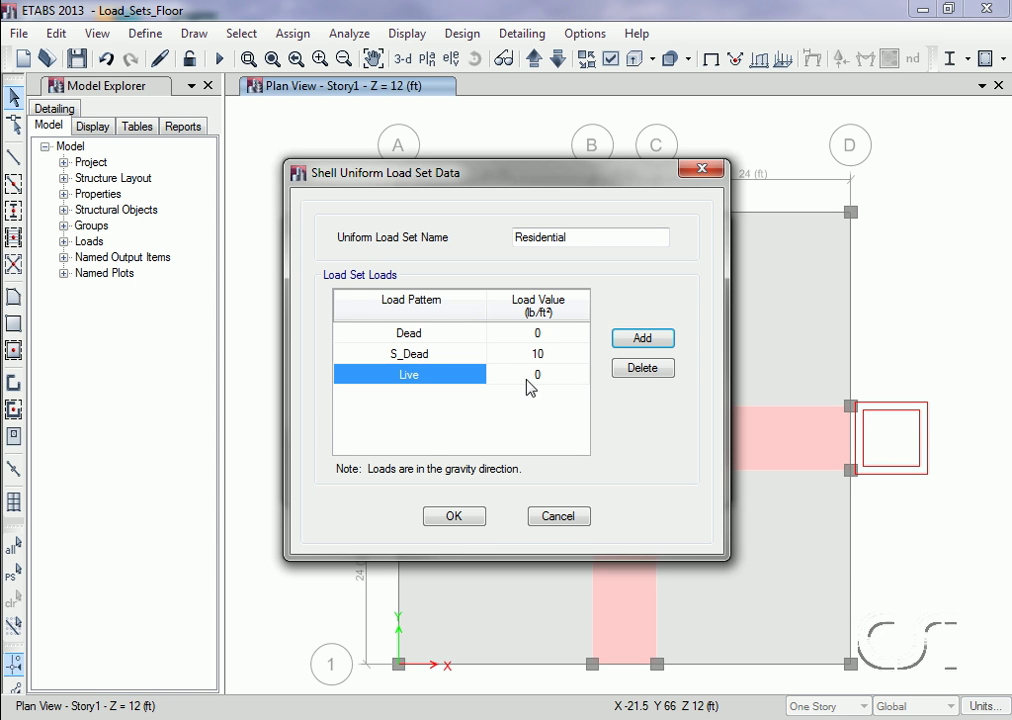
click(555, 377)
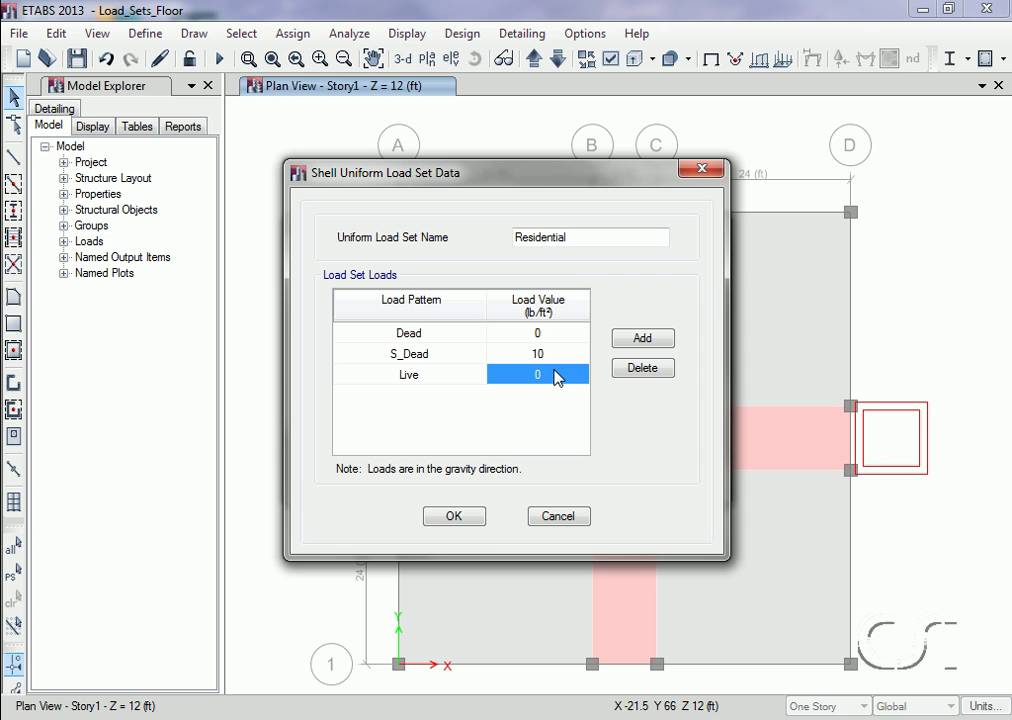
text(40)
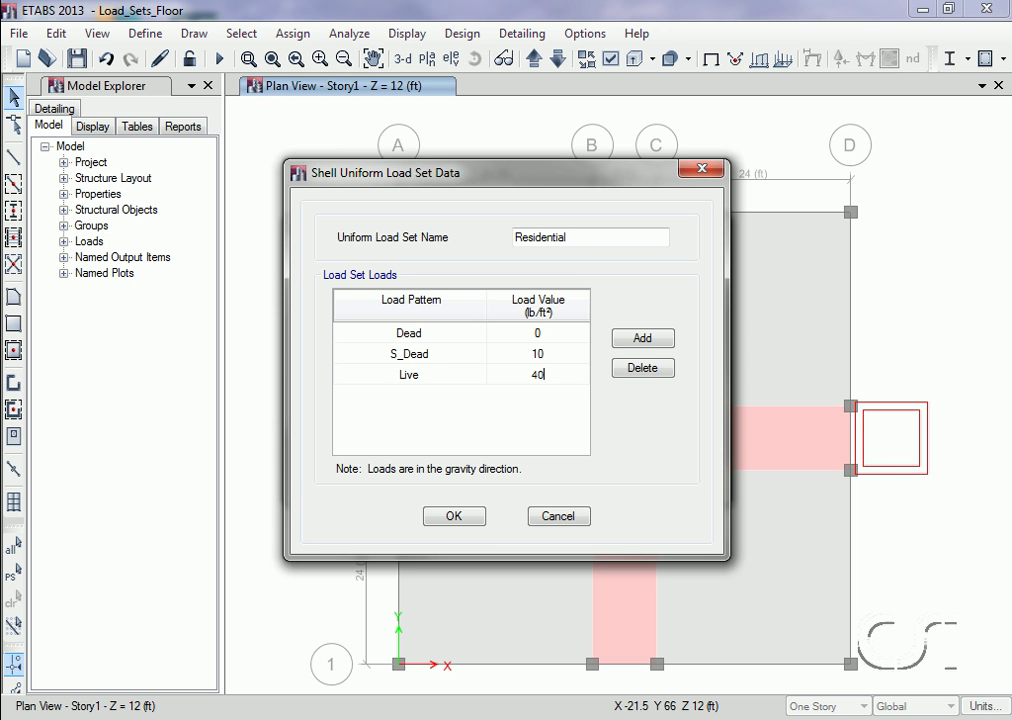
click(455, 517)
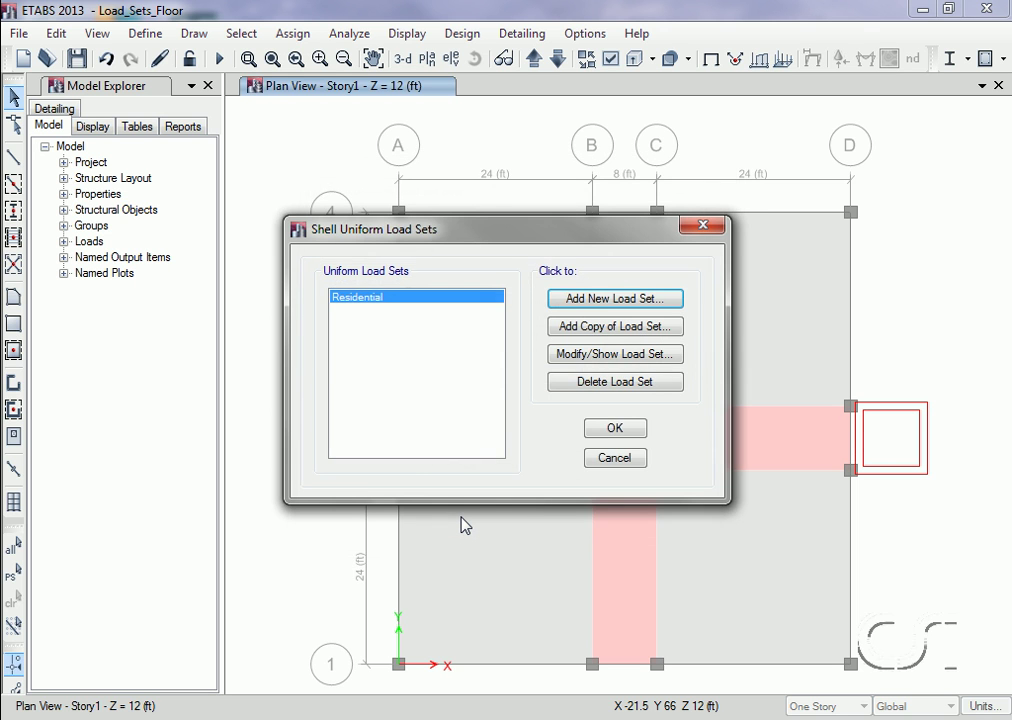
- Create a second shell uniform load set named Corridor and add the Dead load pattern to it
click(632, 298)
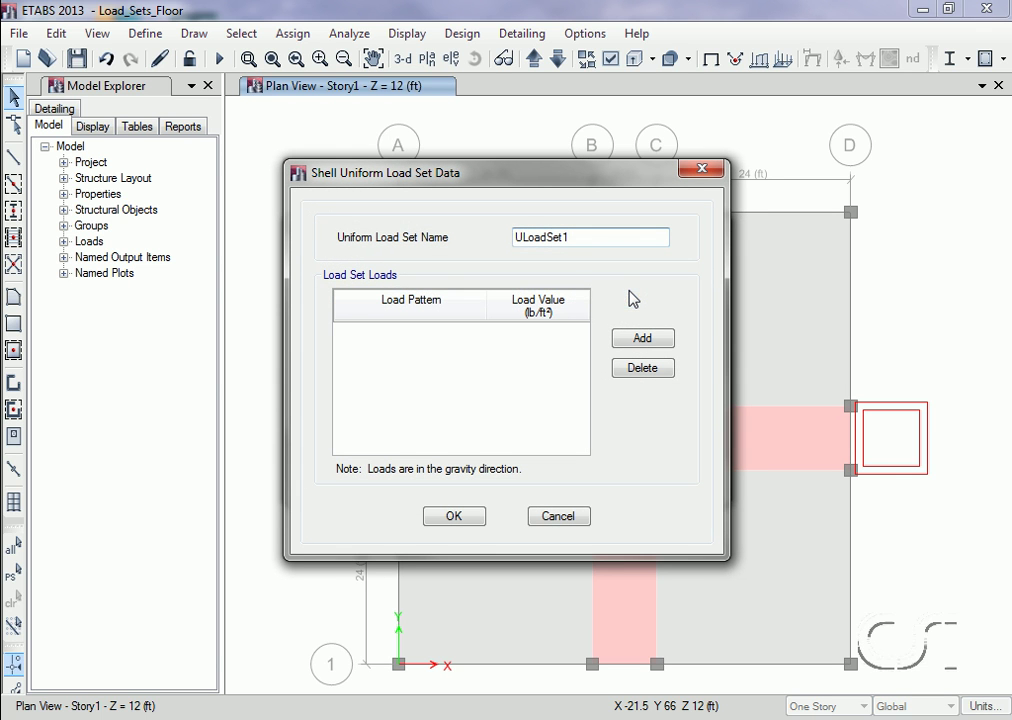
double_click(579, 236)
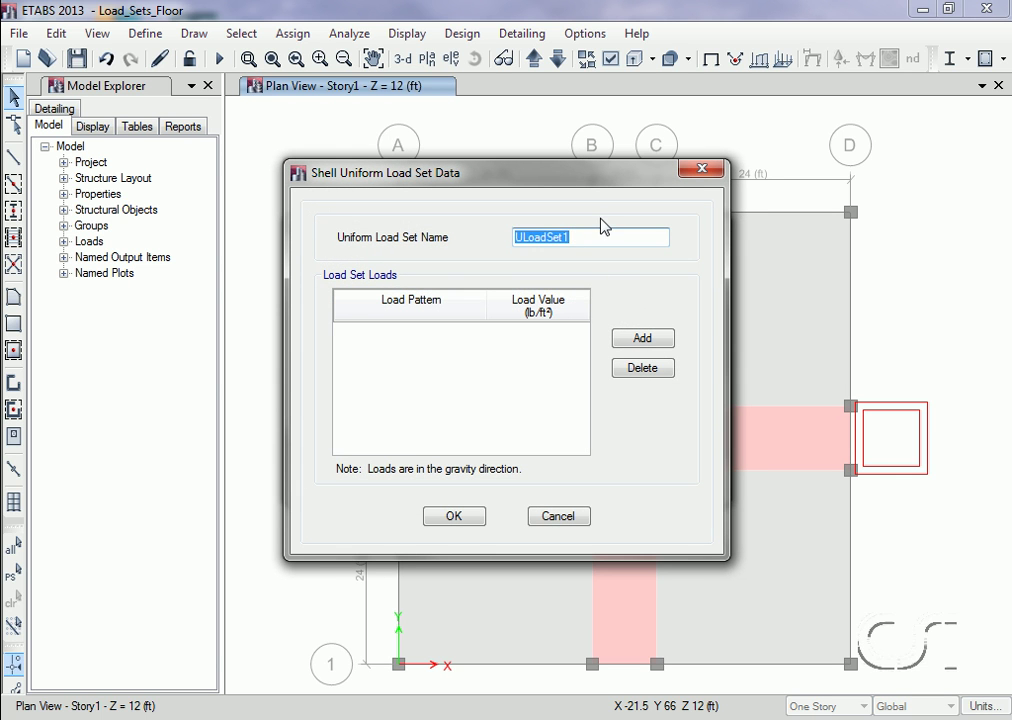
text(Corridor)
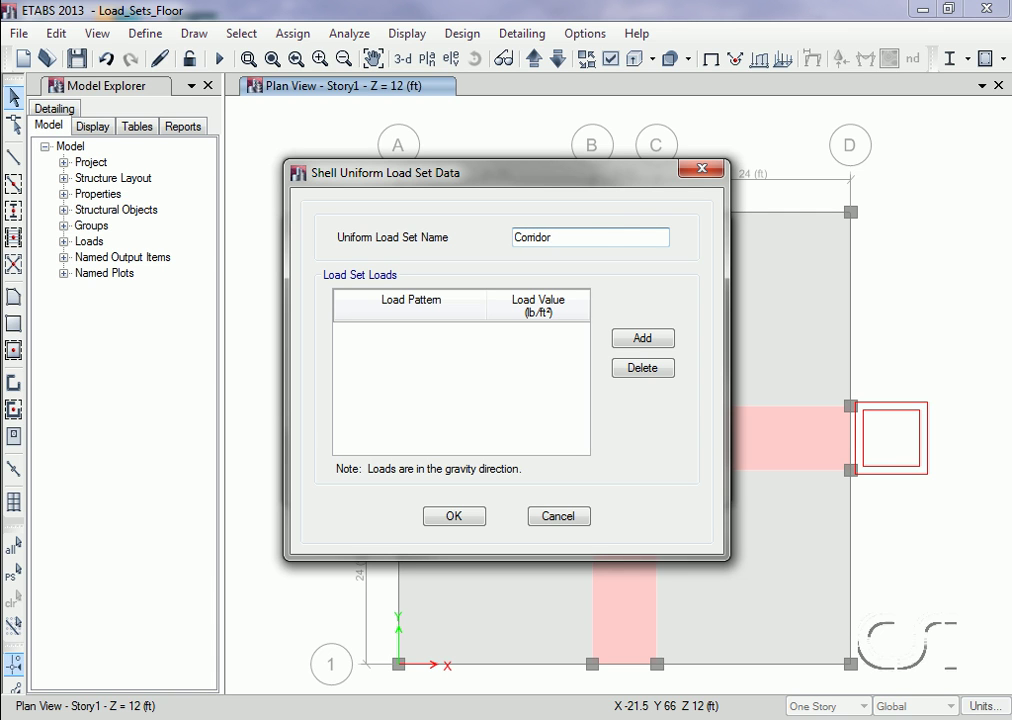
click(643, 338)
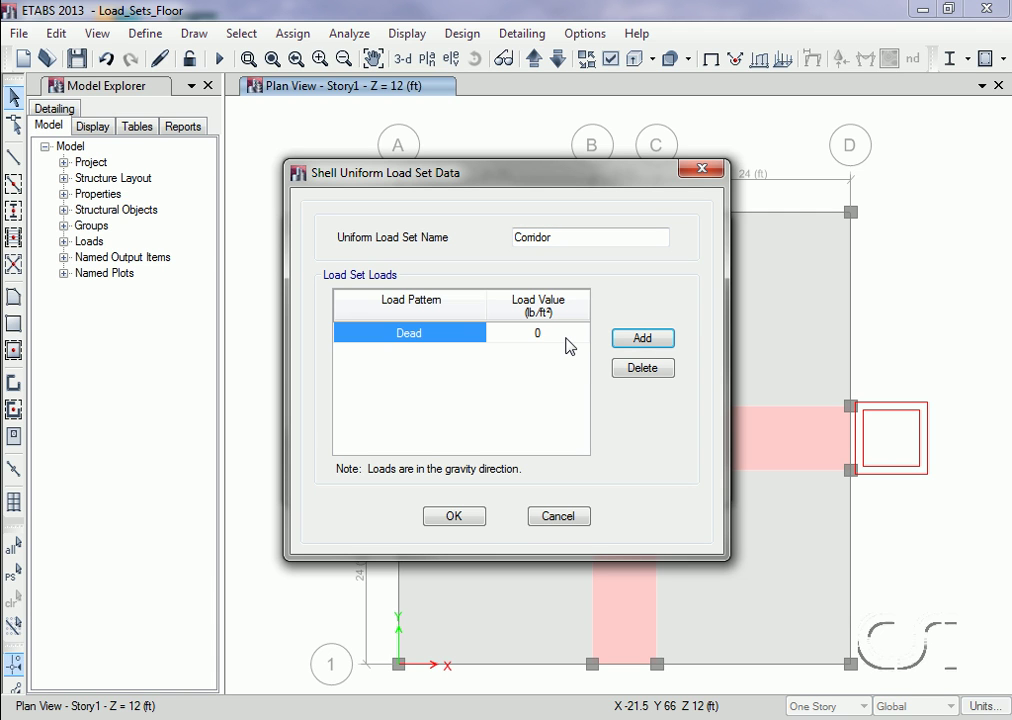
- Add the S_Dead load pattern to the Corridor load set with a value of 30 lb/ft²
click(616, 343)
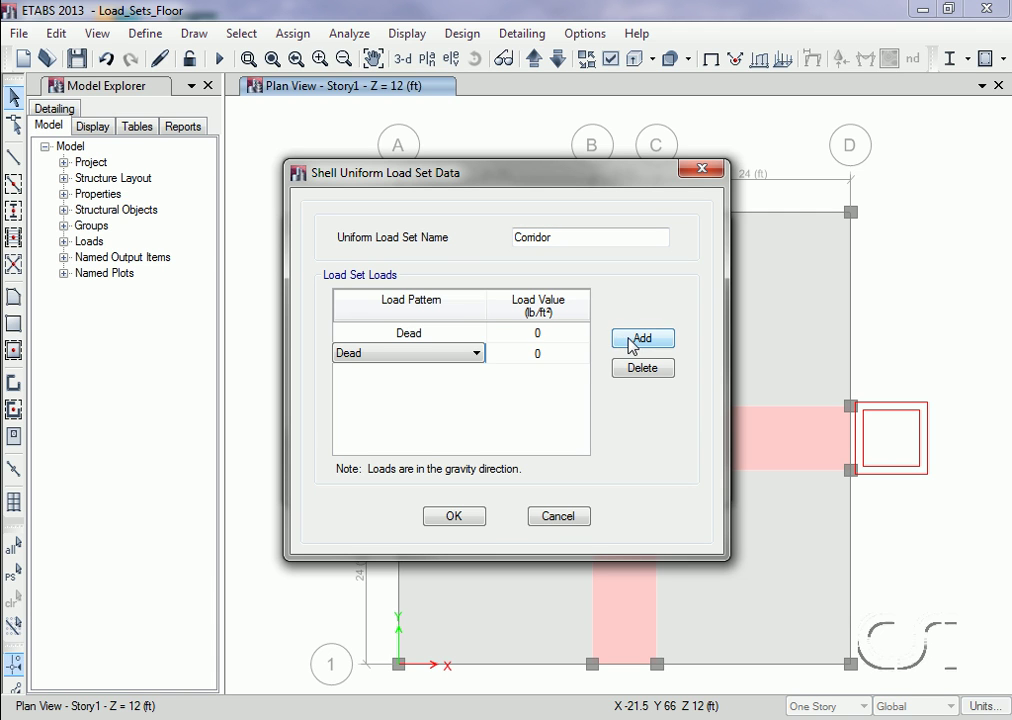
click(478, 353)
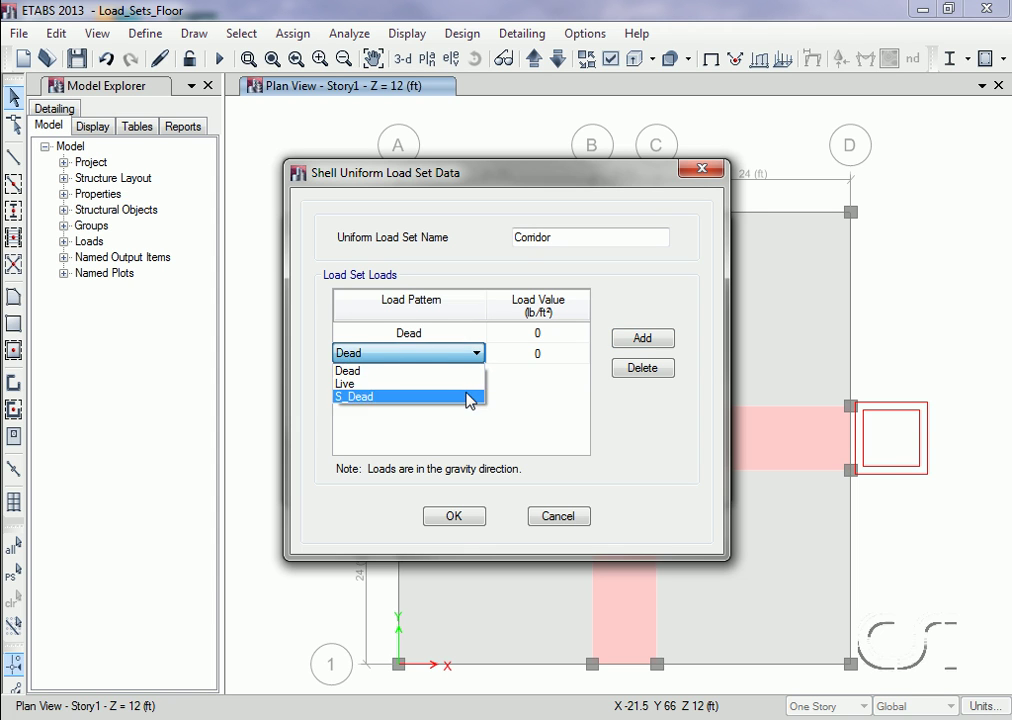
click(468, 397)
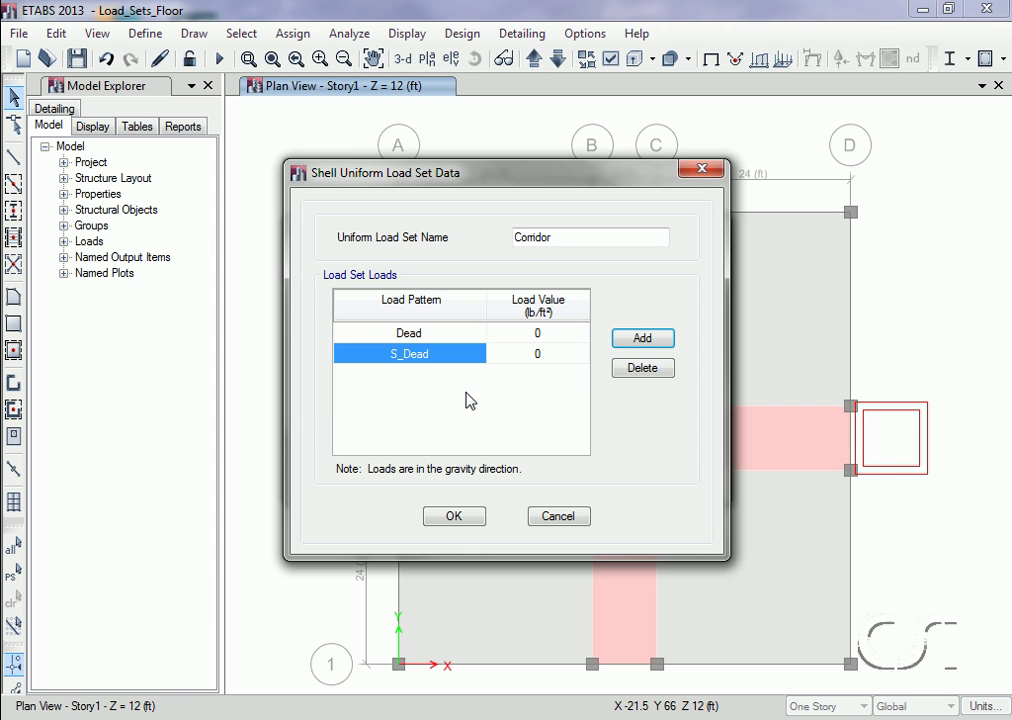
click(541, 356)
text(30)
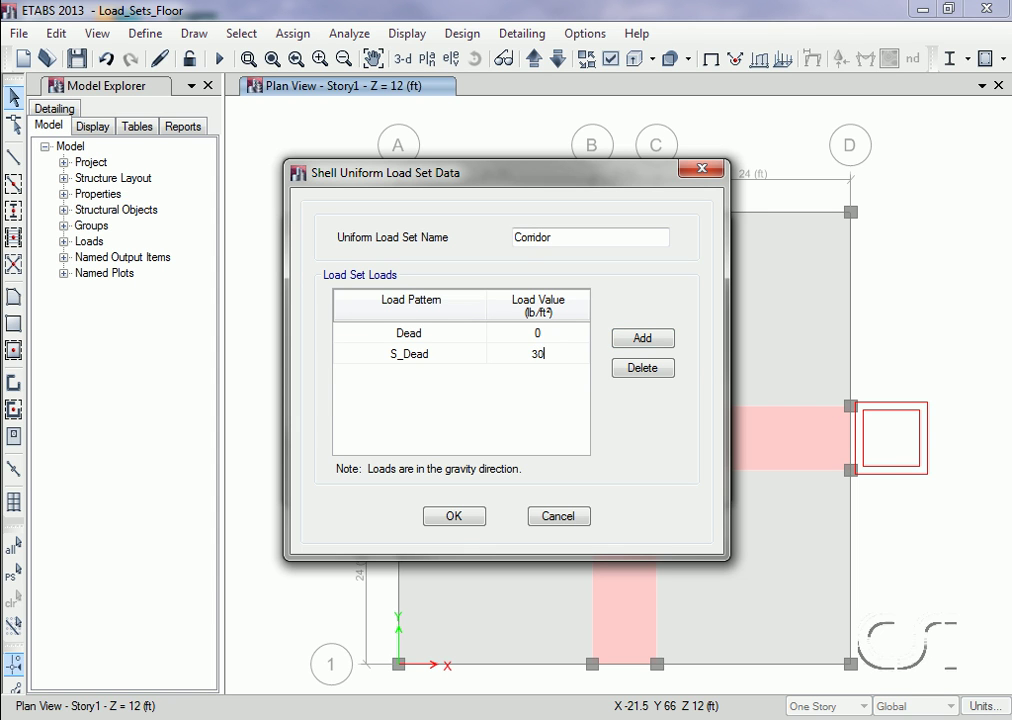
- Add the Live load pattern to the Corridor set at 100 lb/ft² and accept the load set definitions
click(620, 339)
click(468, 378)
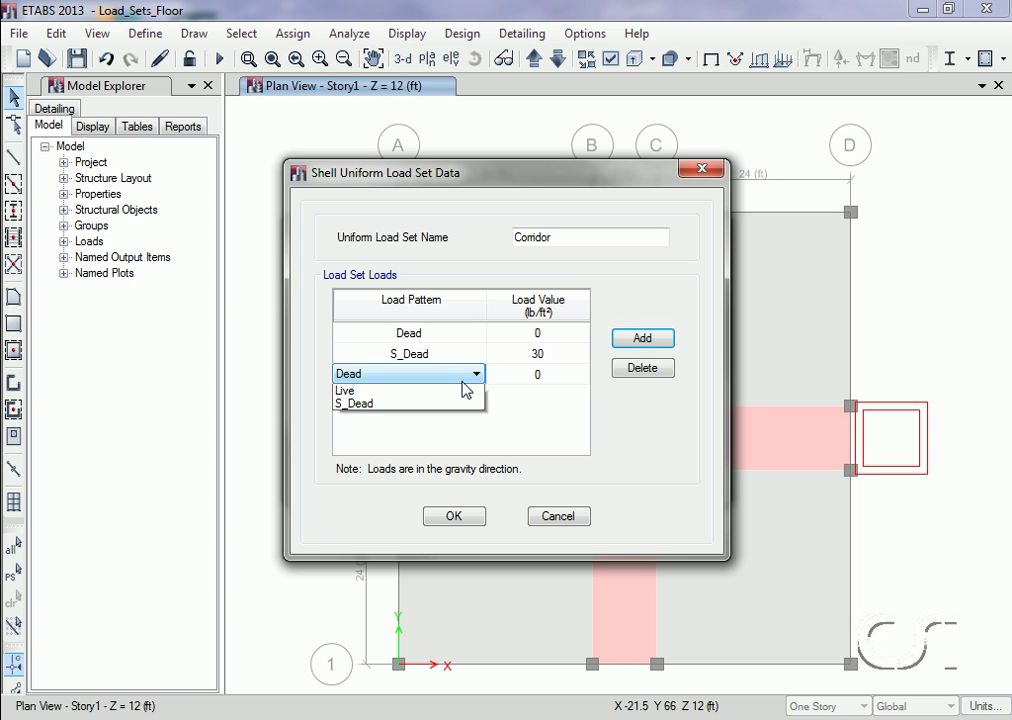
click(461, 405)
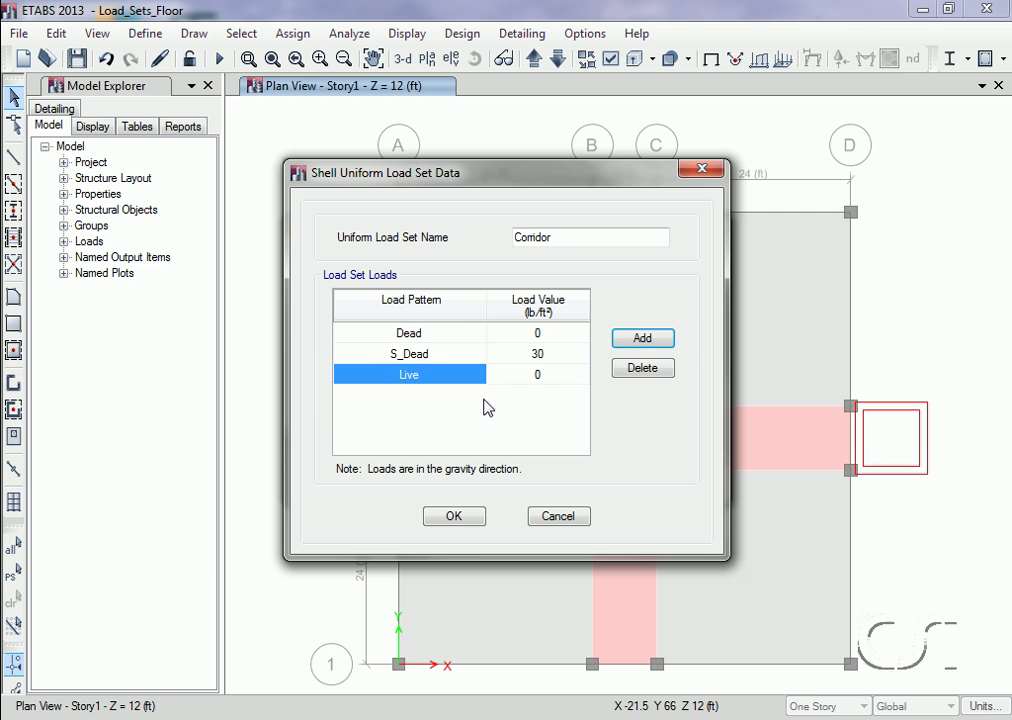
click(548, 377)
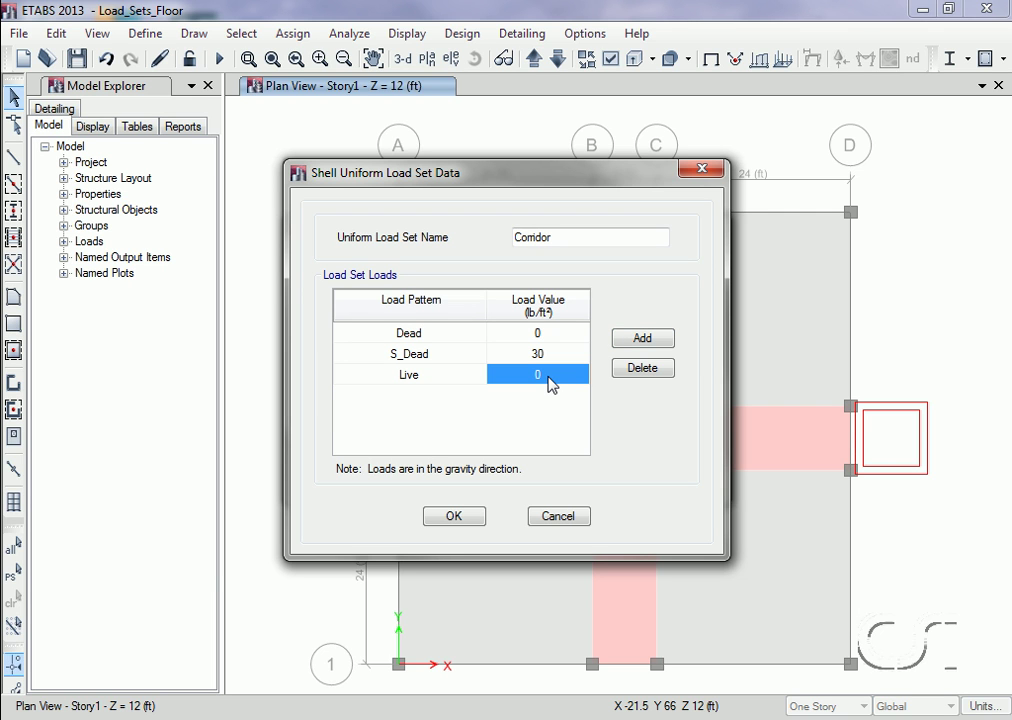
text(100)
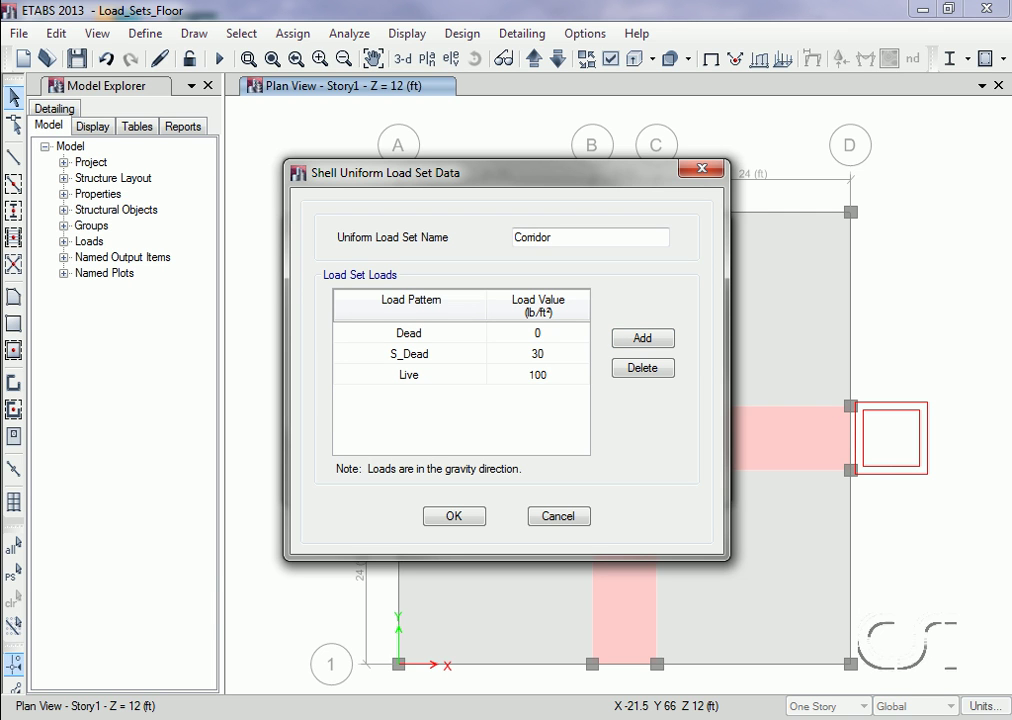
click(456, 518)
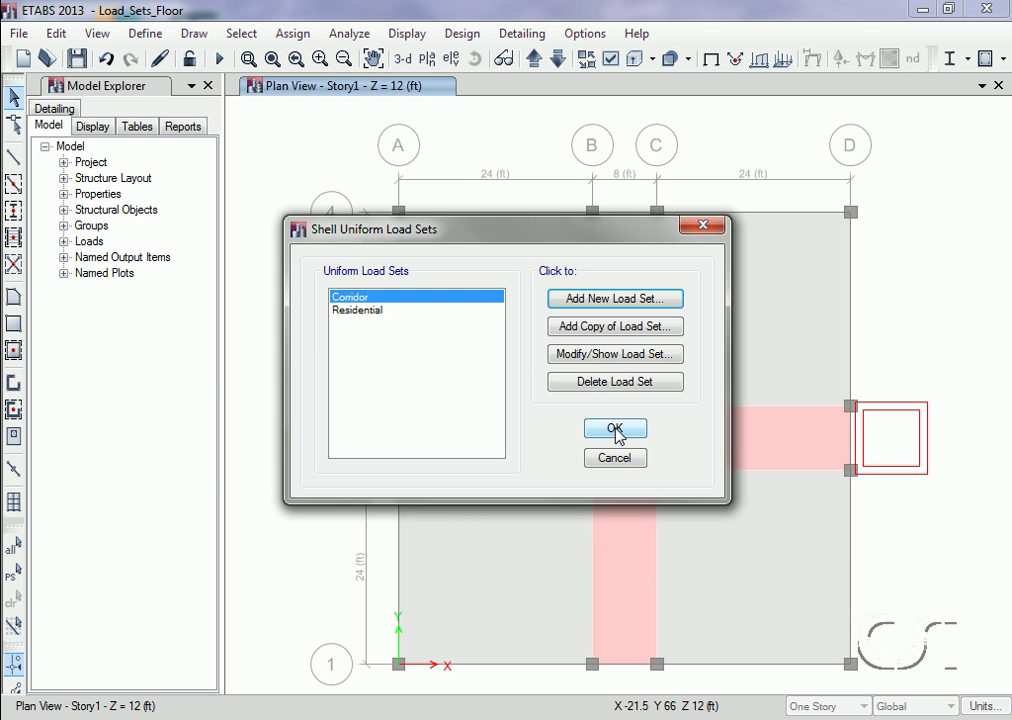
click(615, 429)
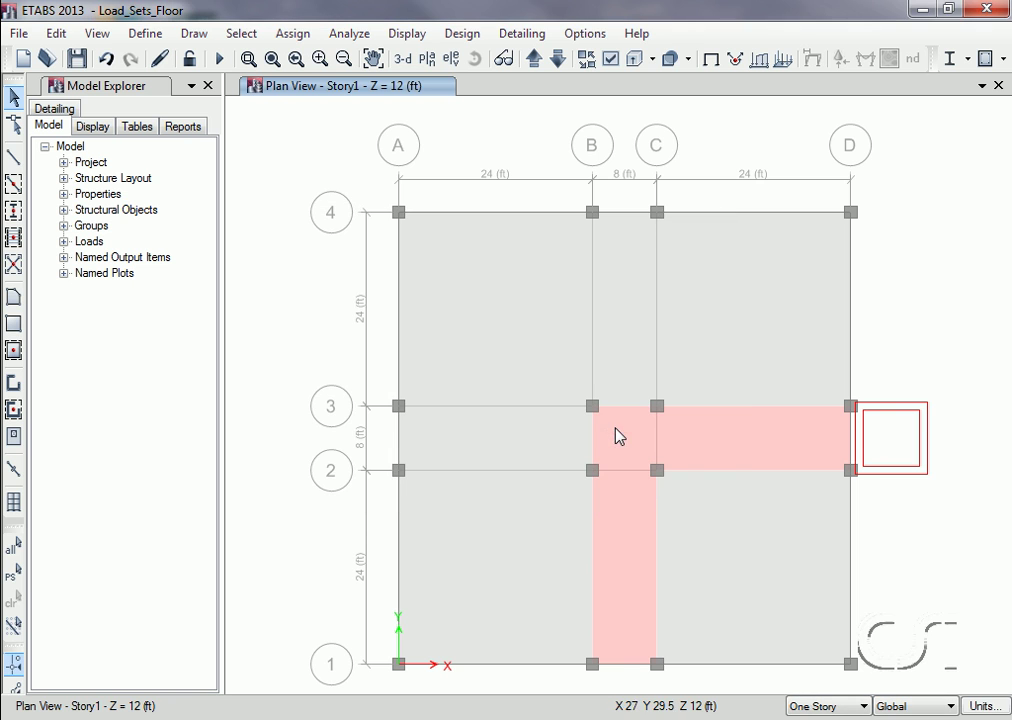
- Assign the Residential uniform load set to the two grey slabs on either side of the pink corridor
click(475, 313)
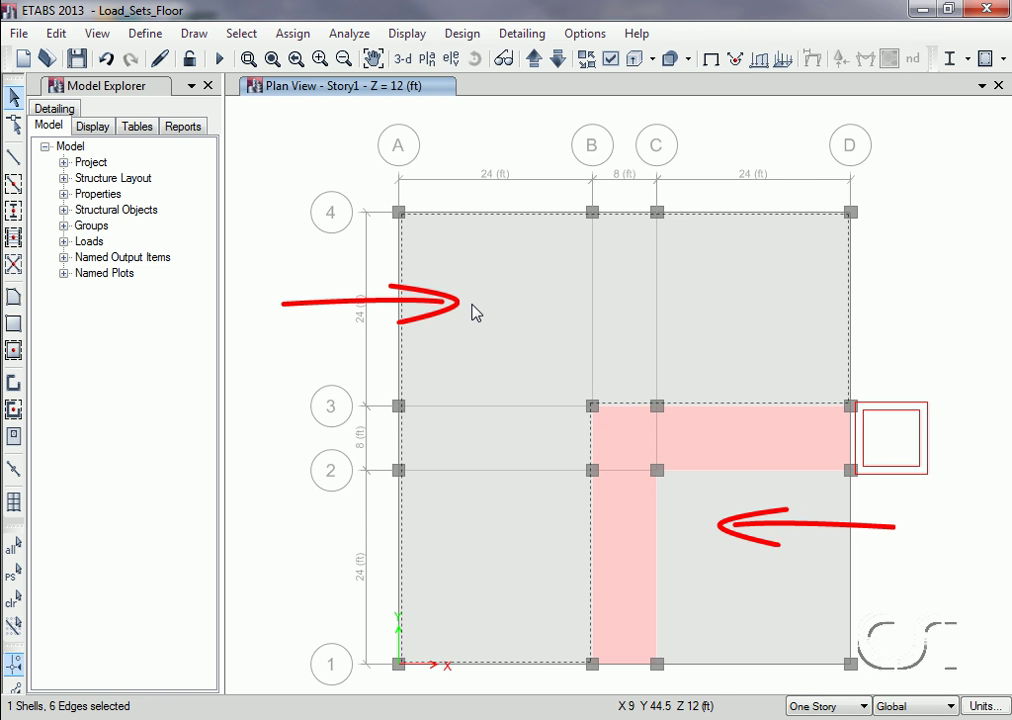
click(713, 533)
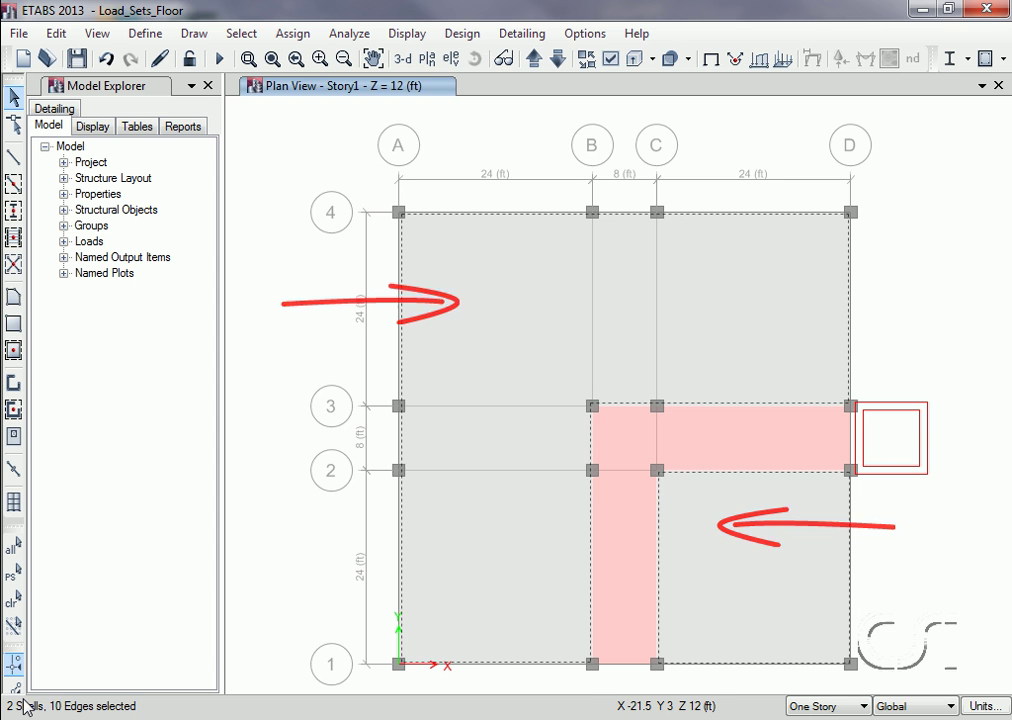
click(293, 36)
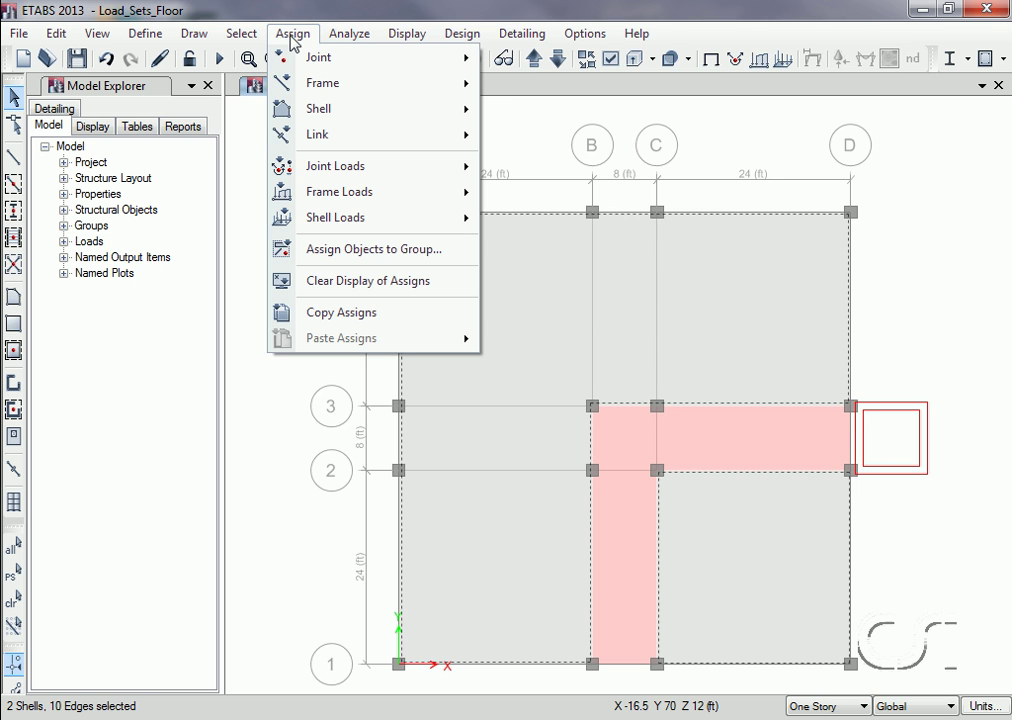
mouse_move(306, 222)
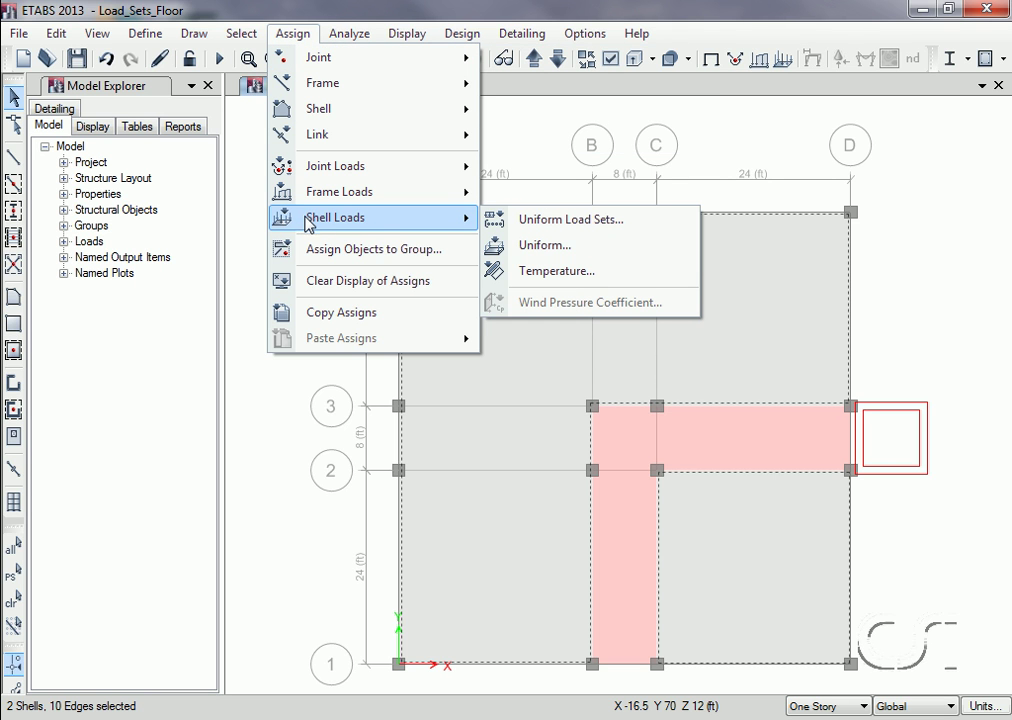
click(620, 226)
drag(530, 168, 199, 148)
click(135, 210)
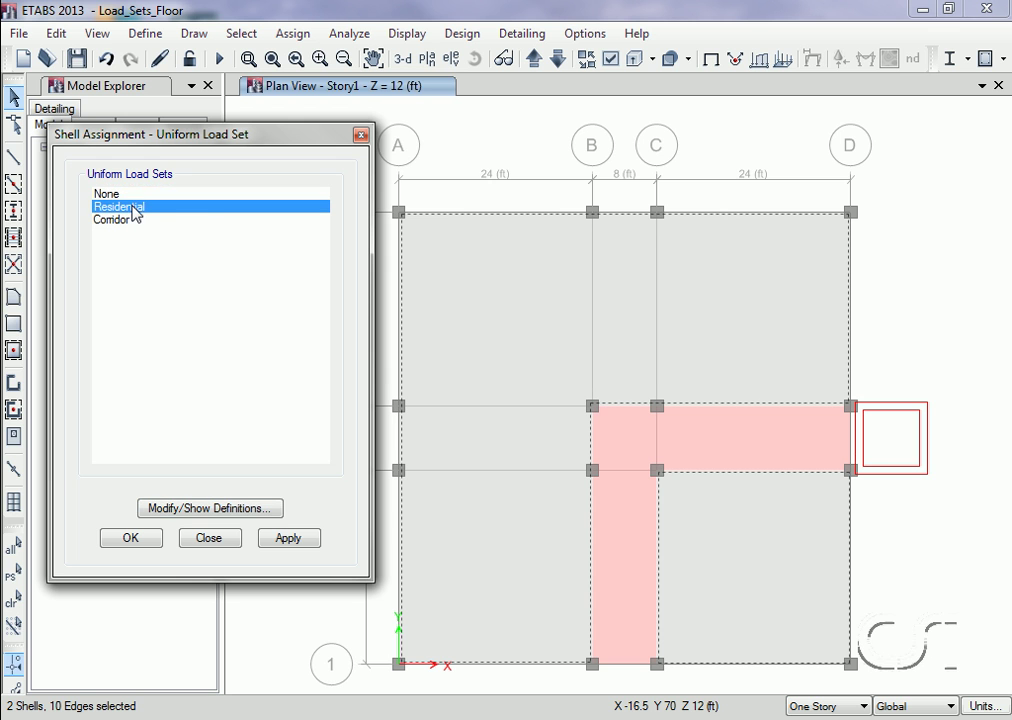
click(289, 538)
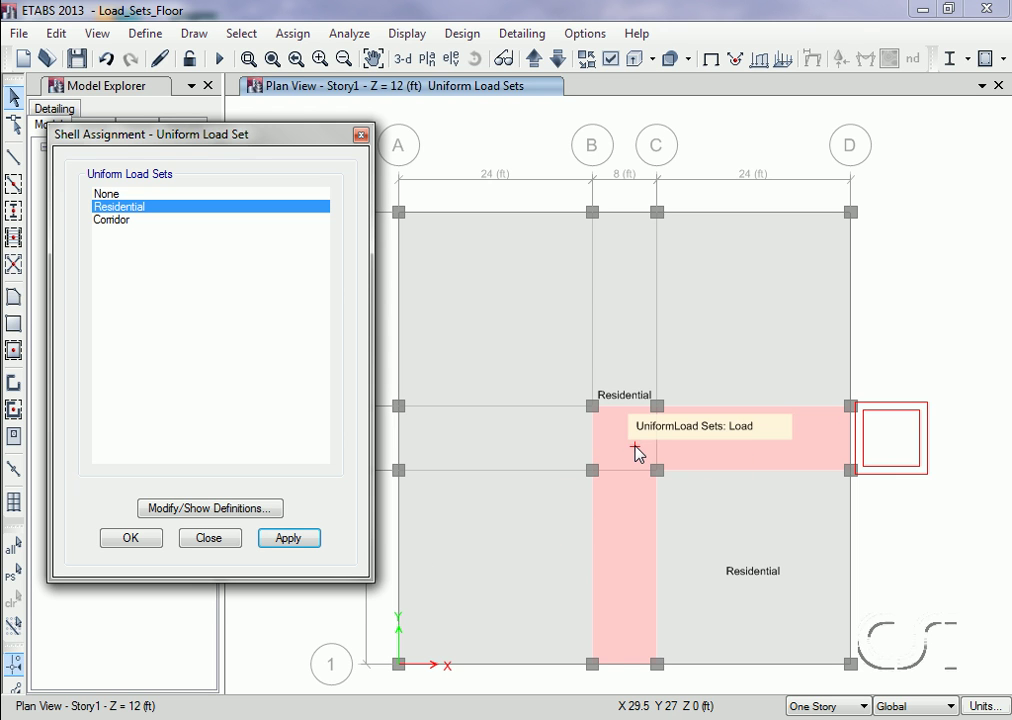
- Assign the Corridor uniform load set to the pink L-shaped slab and finish the load set assignment
click(636, 452)
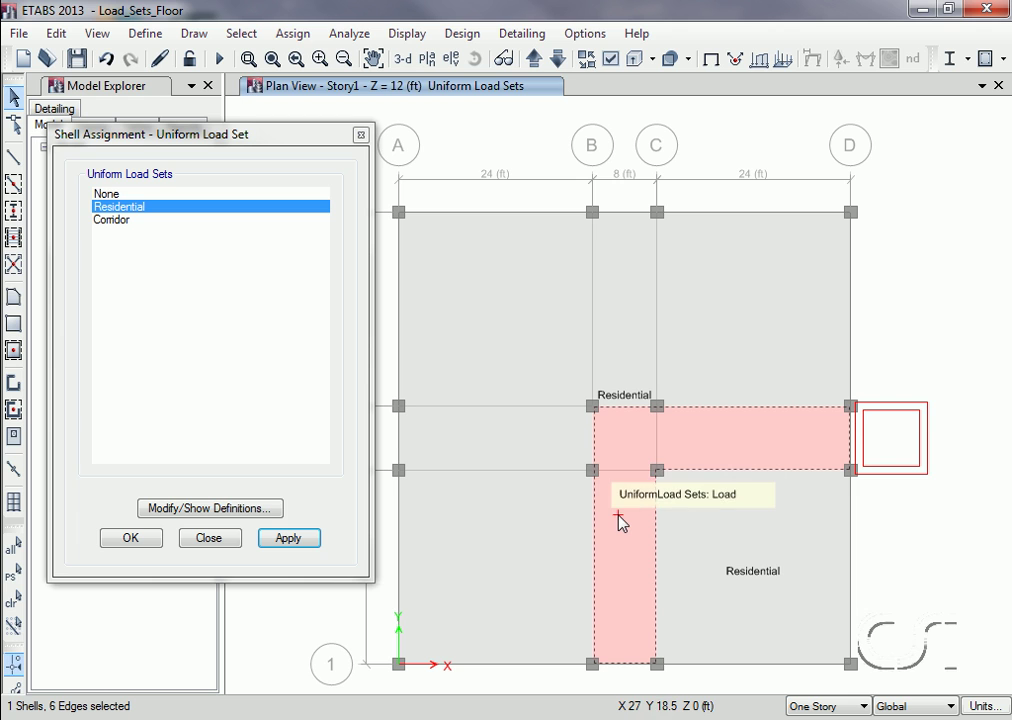
click(113, 220)
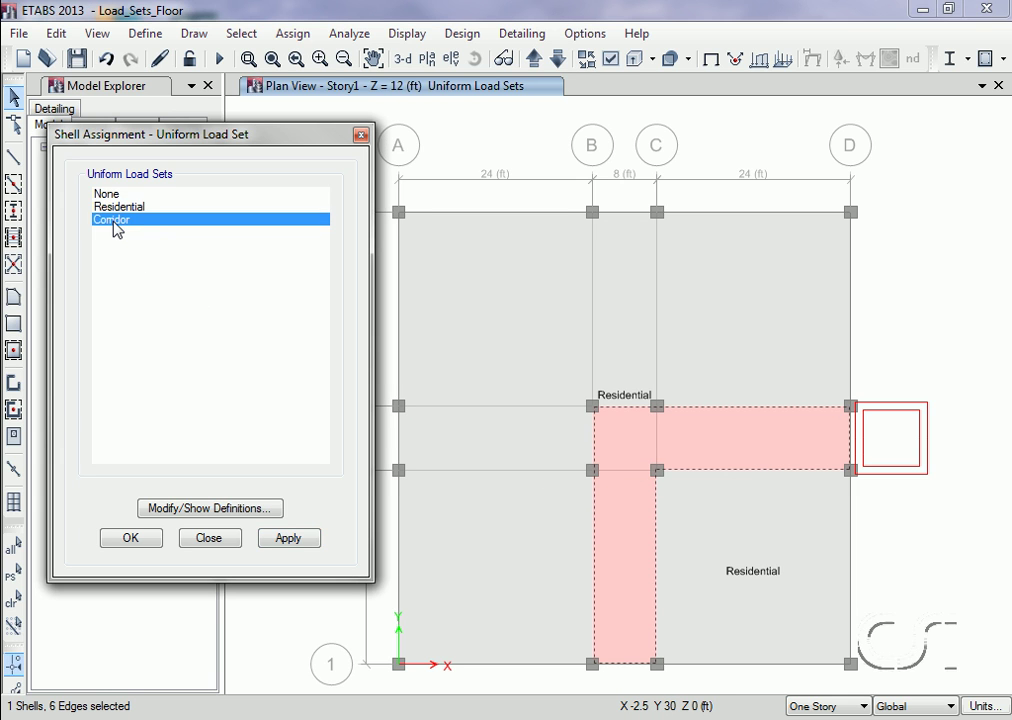
click(284, 537)
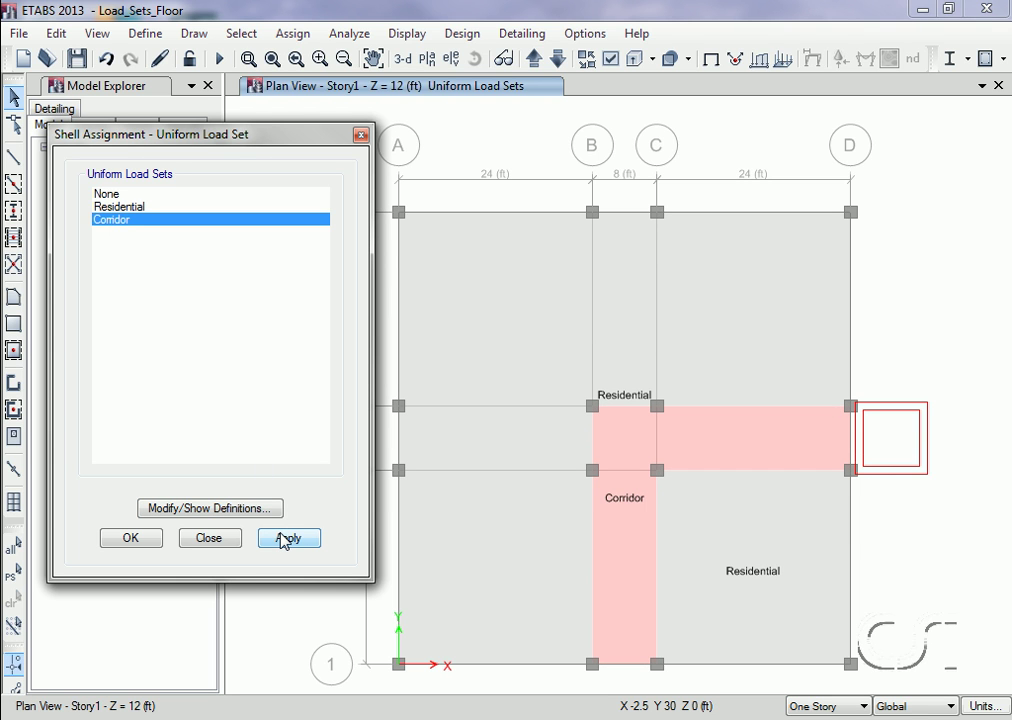
click(209, 539)
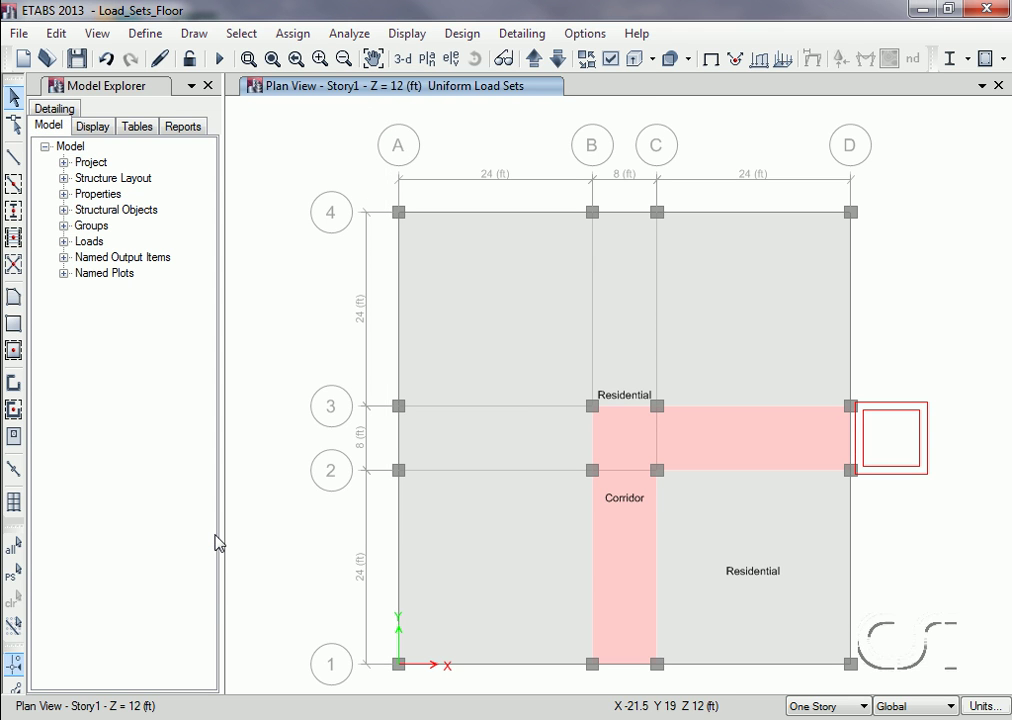
- Display the Dead pattern's uniform shell load values in the Gravity direction on the Story1 plan
click(410, 36)
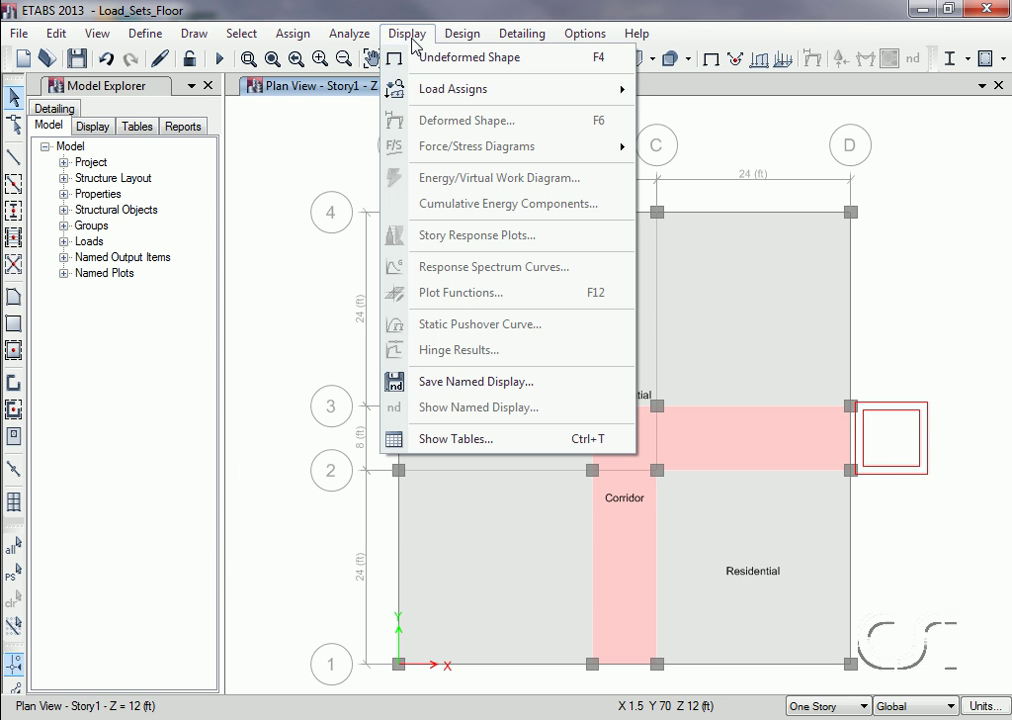
mouse_move(530, 92)
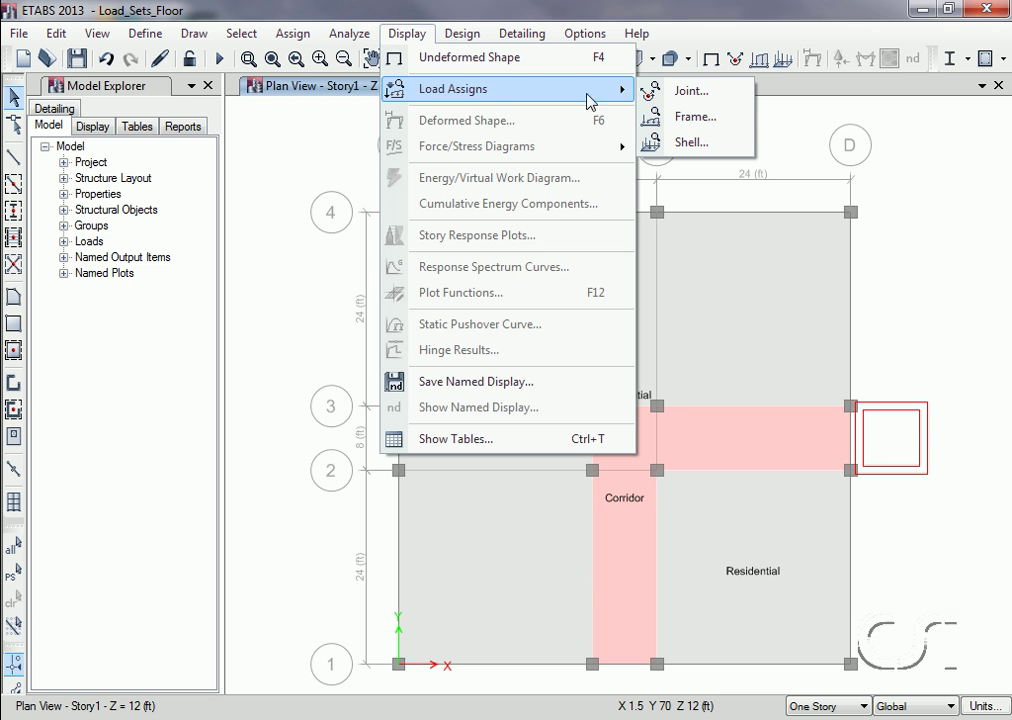
click(694, 143)
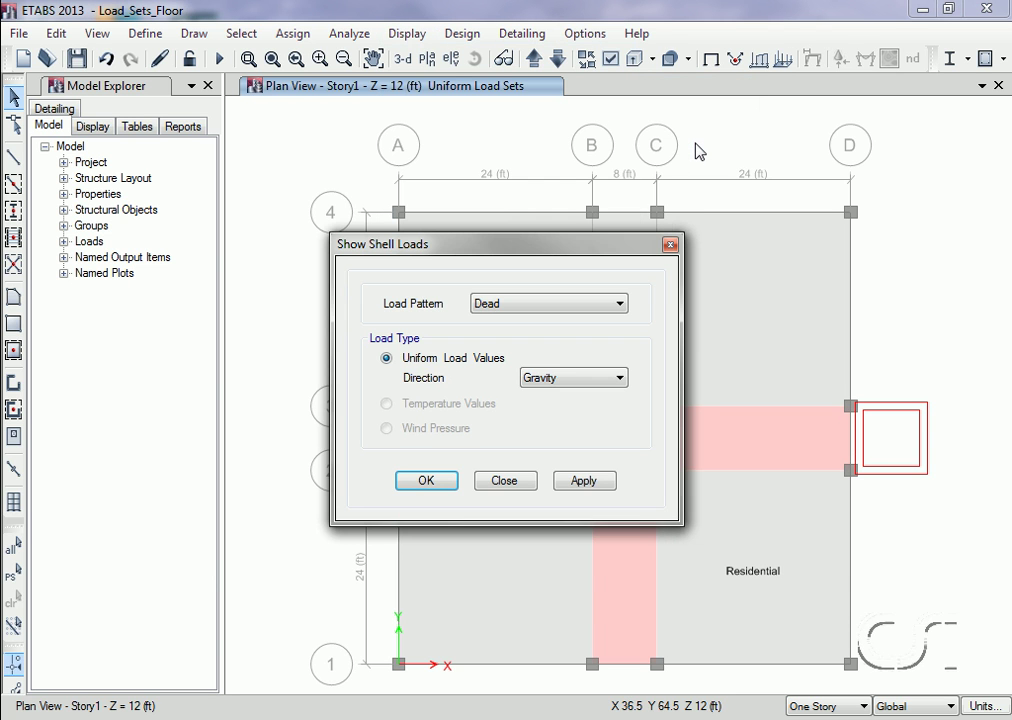
drag(535, 243, 246, 139)
click(302, 376)
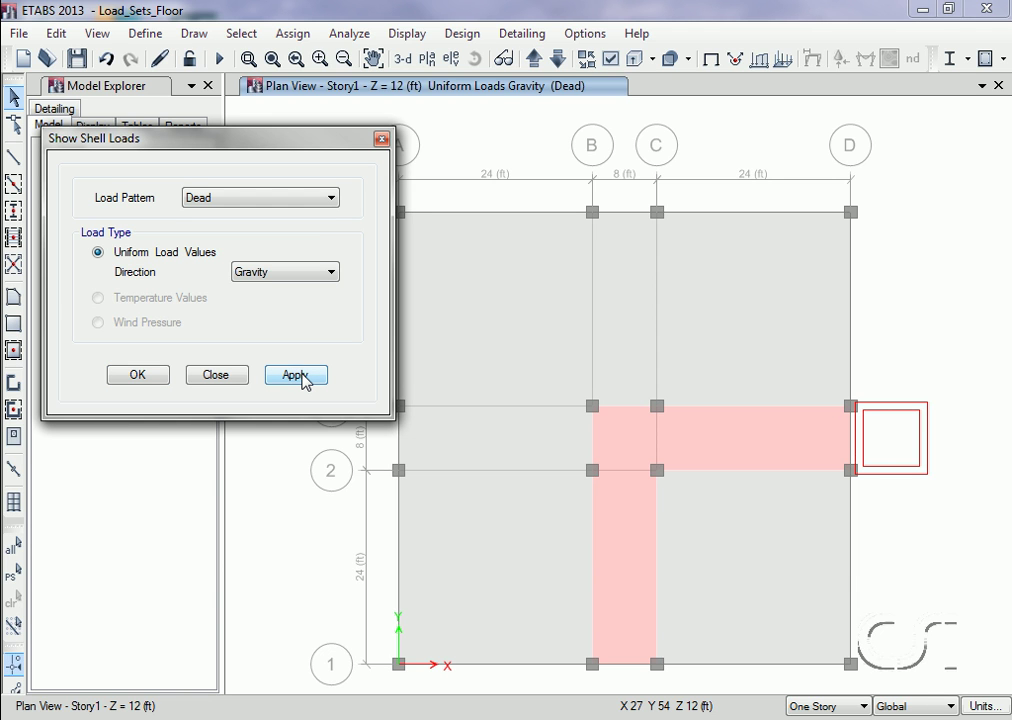
- Display the uniform shell load values of the S_Dead pattern and of the Live pattern on the Story1 plan
click(275, 199)
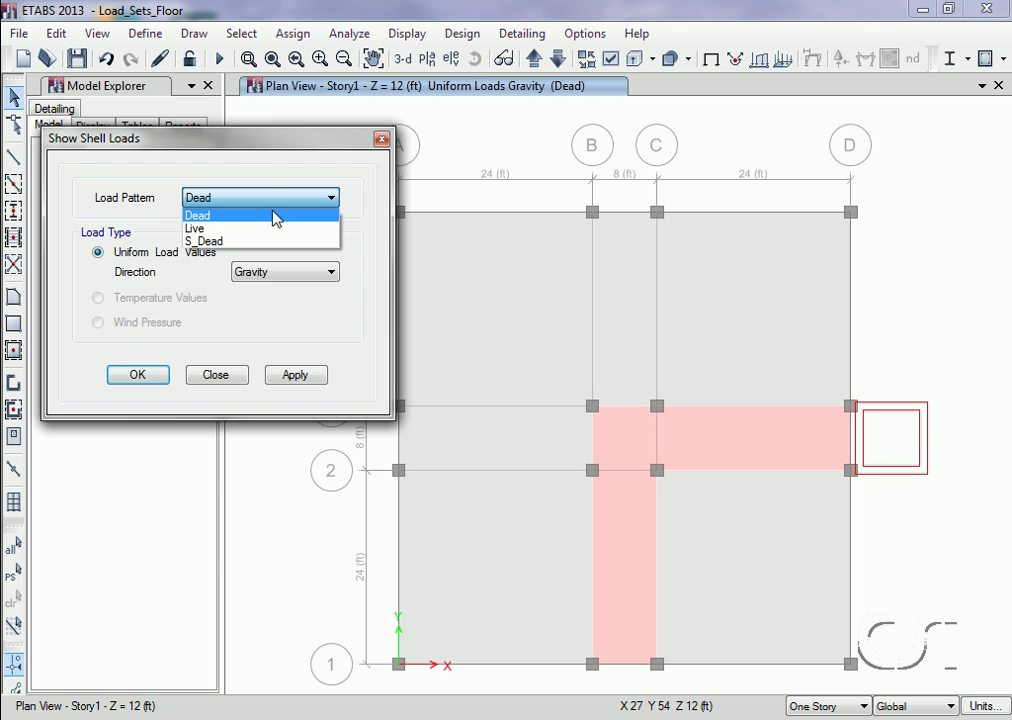
click(271, 241)
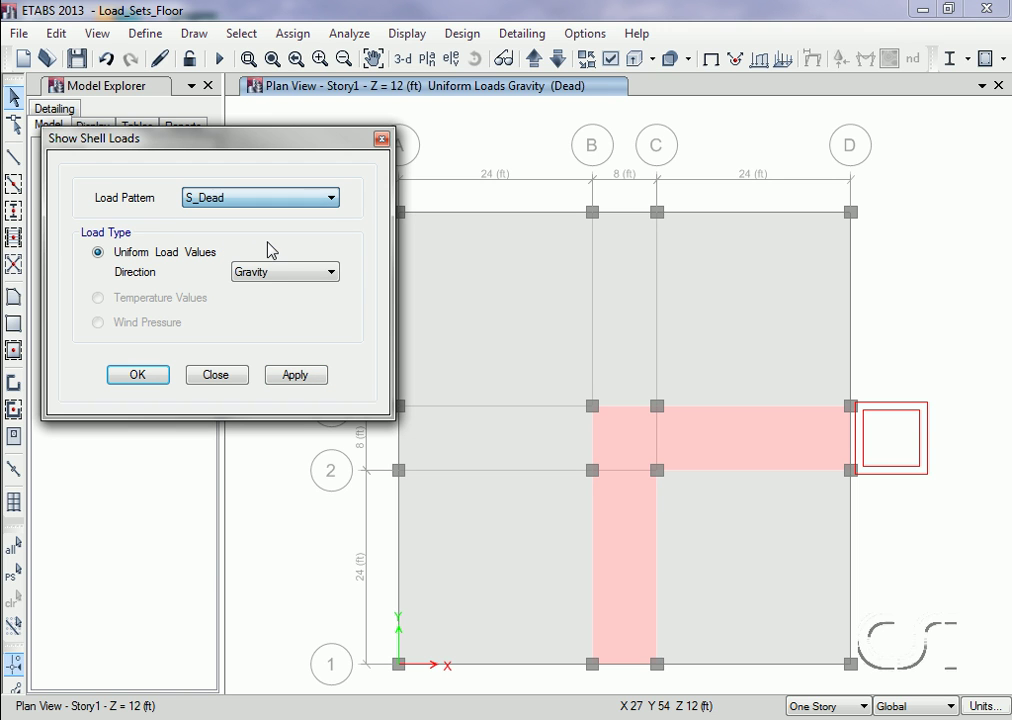
click(297, 381)
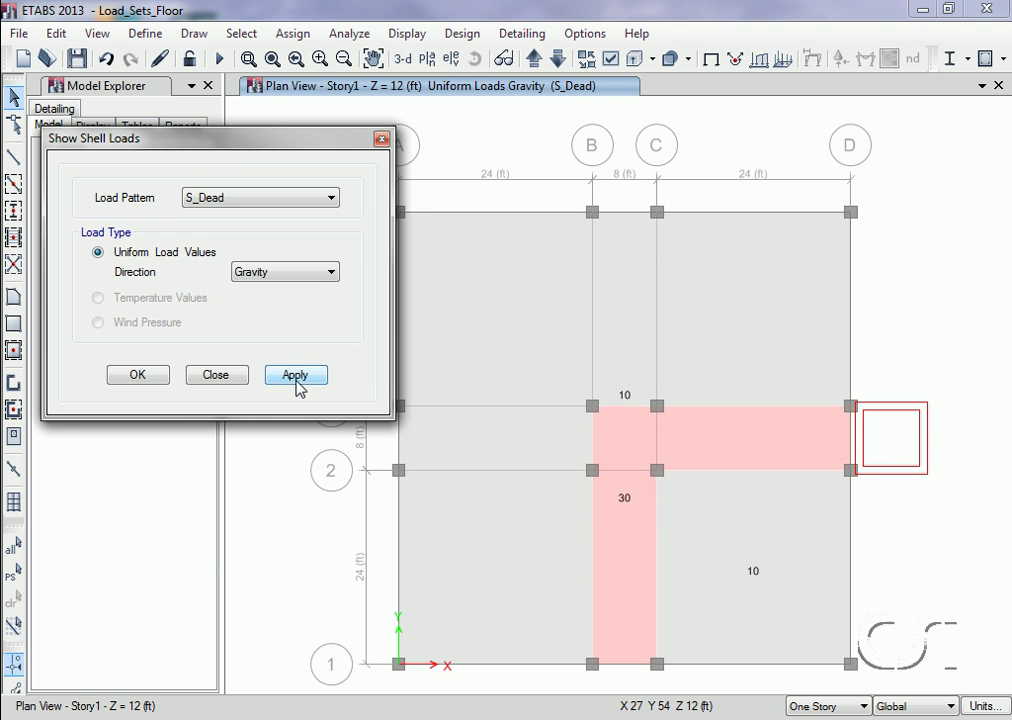
click(228, 203)
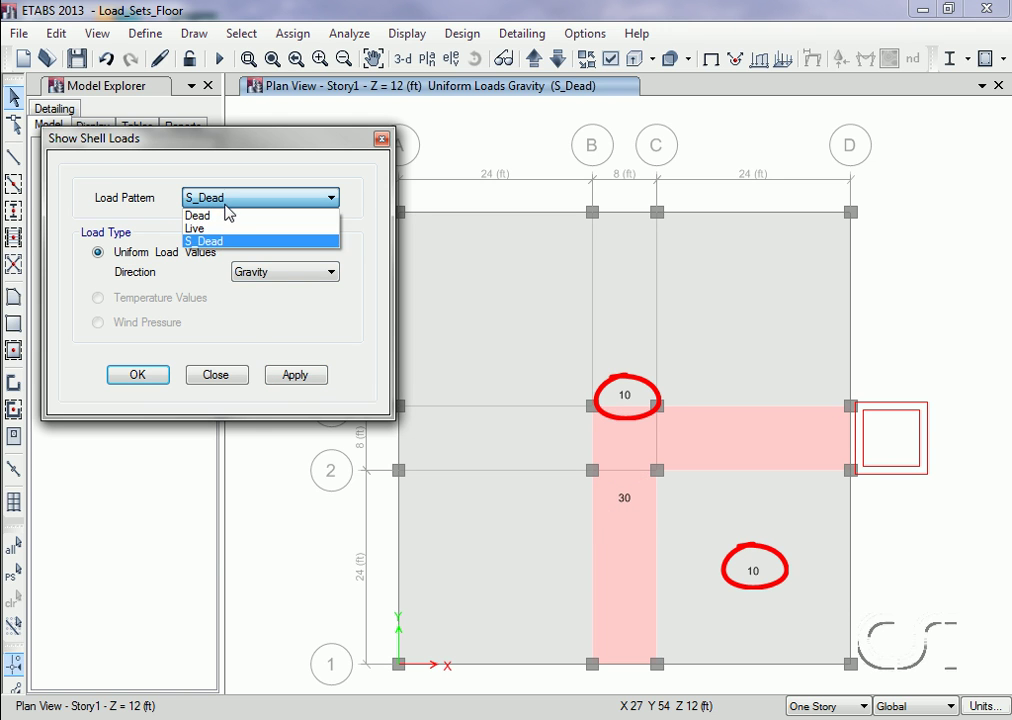
click(222, 226)
click(294, 375)
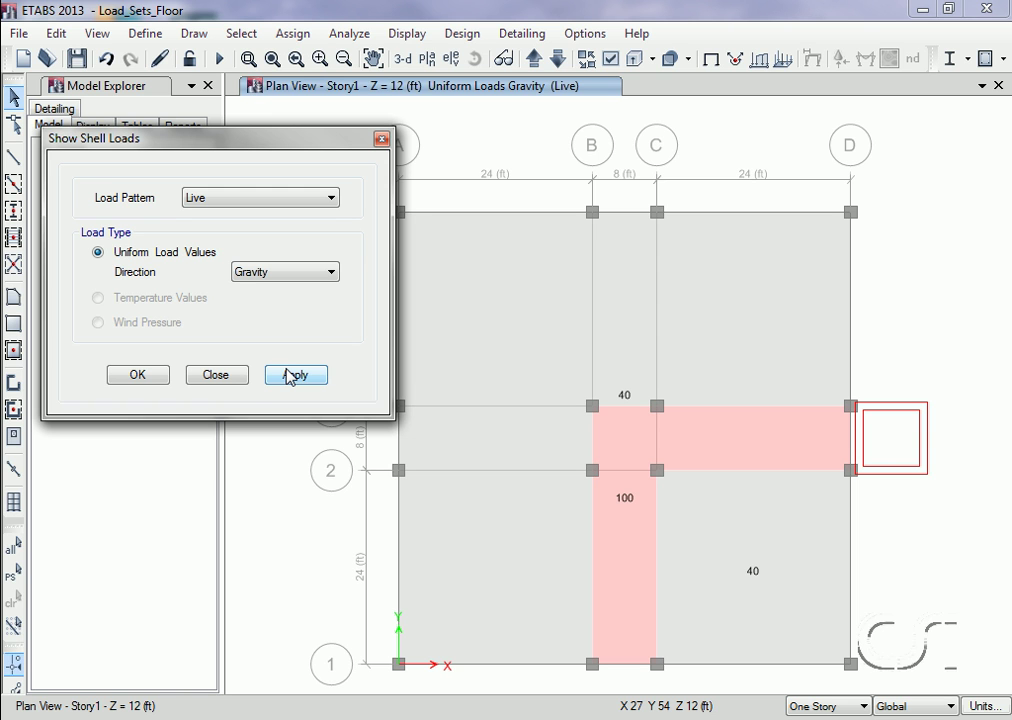
click(216, 376)
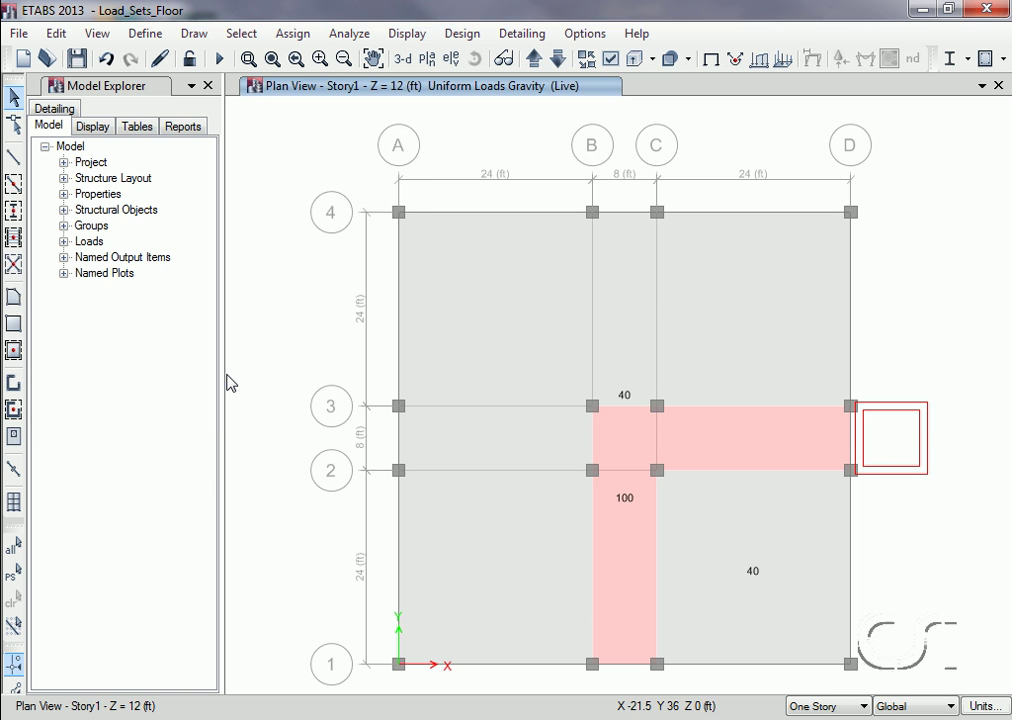
- Check the load set assigned to the upper grey slab and to the pink corridor slab in their slab information
right_click(455, 326)
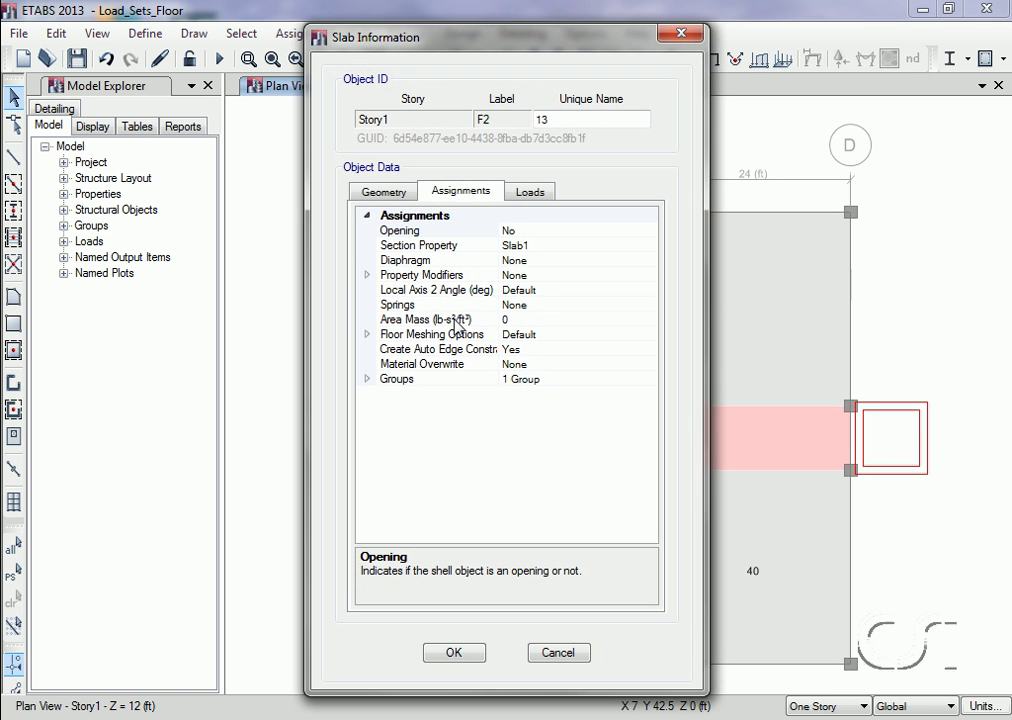
click(526, 196)
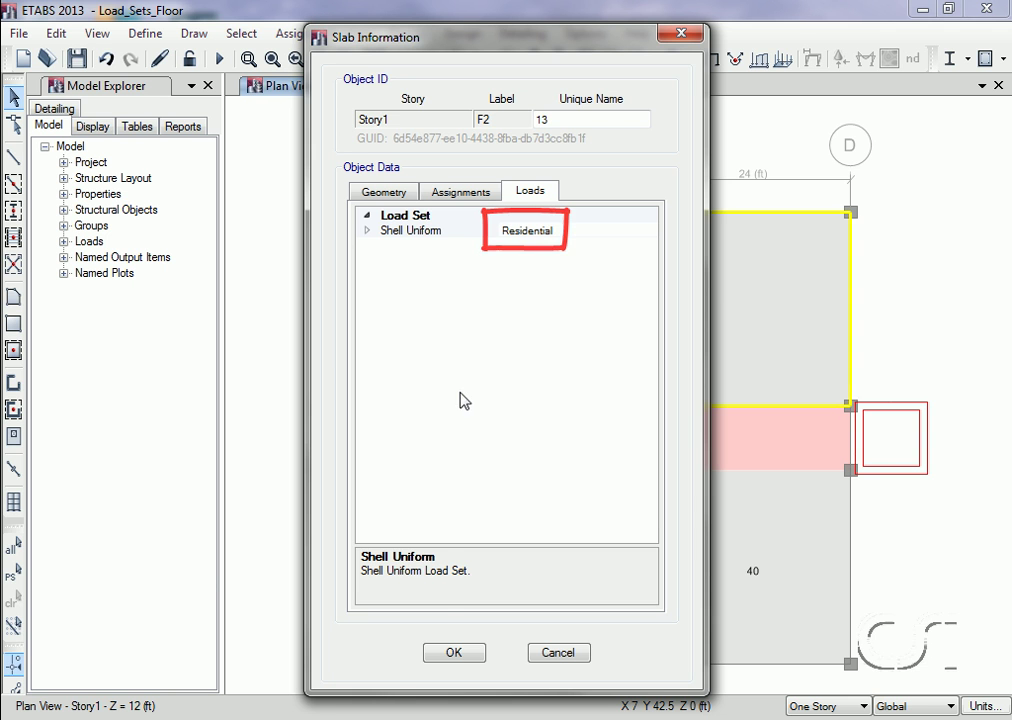
click(455, 653)
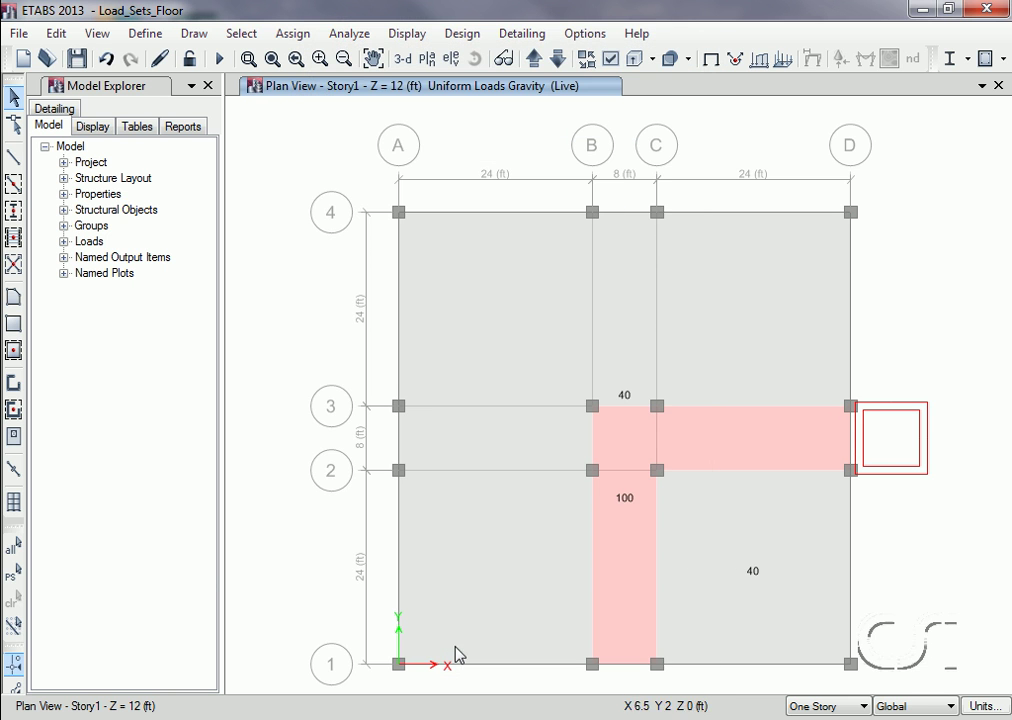
right_click(628, 463)
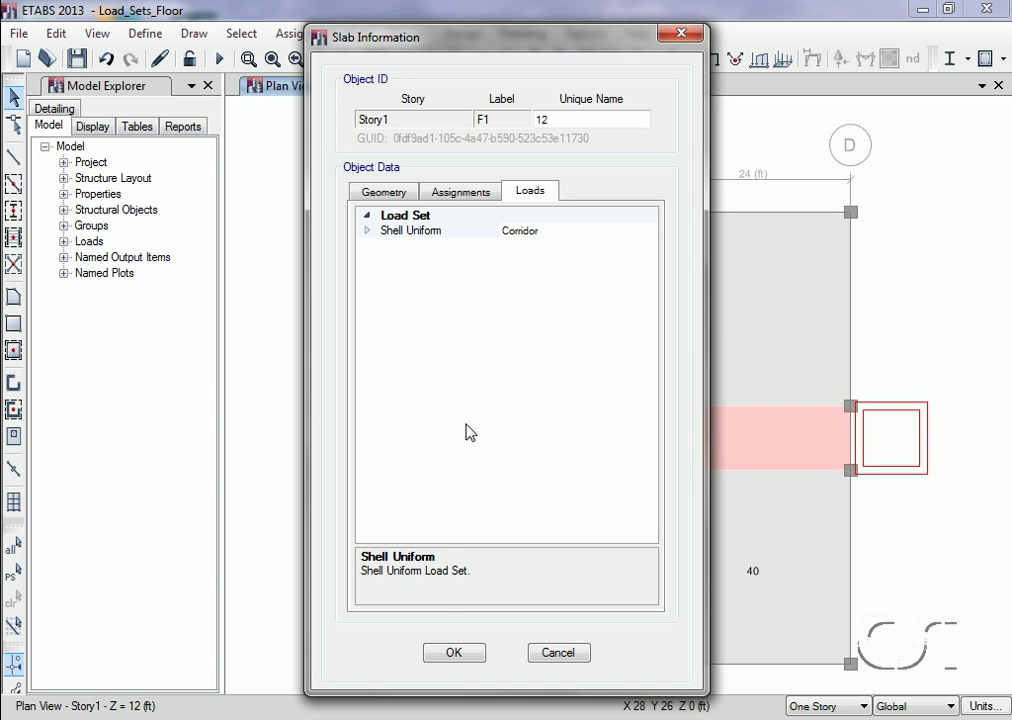
click(455, 653)
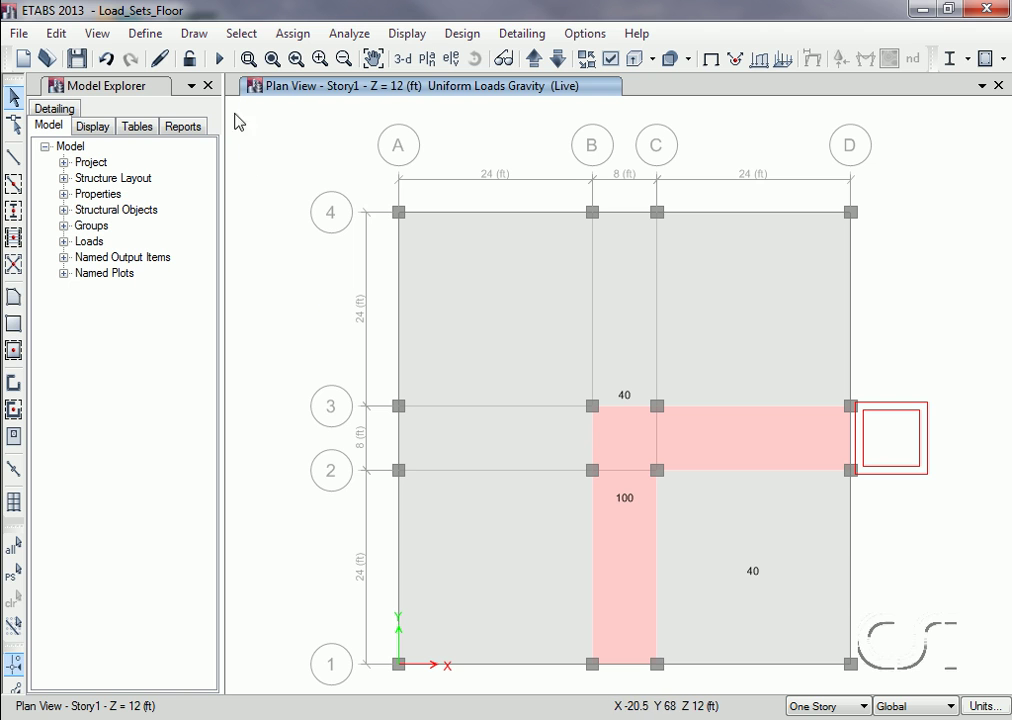
- Run the analysis and show the model in the 3-D view
click(220, 60)
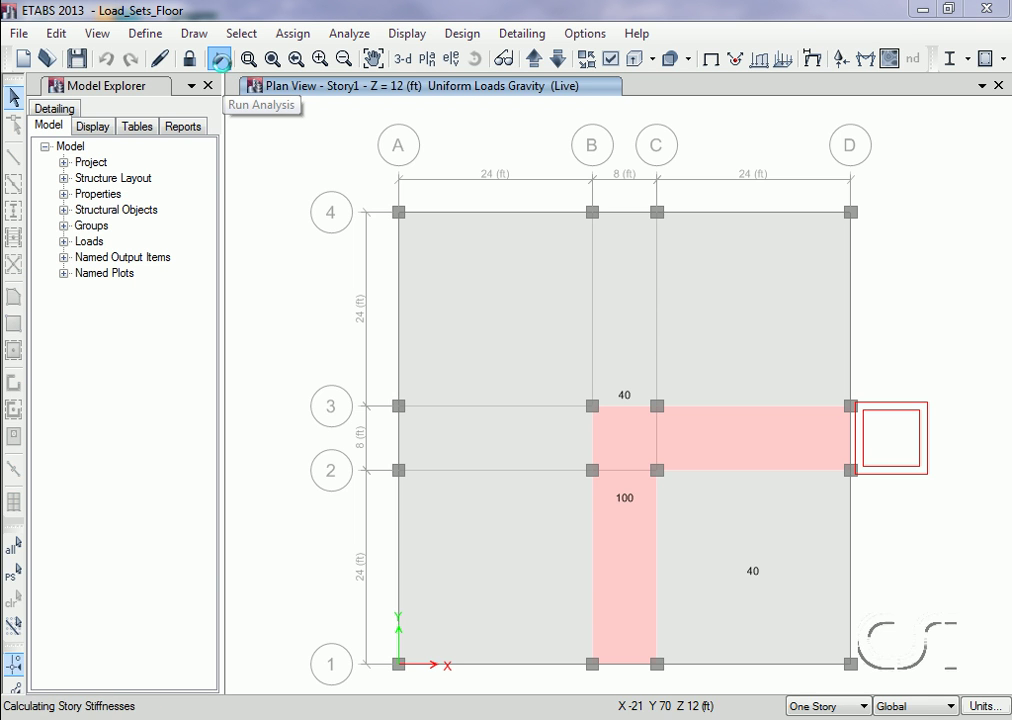
click(399, 68)
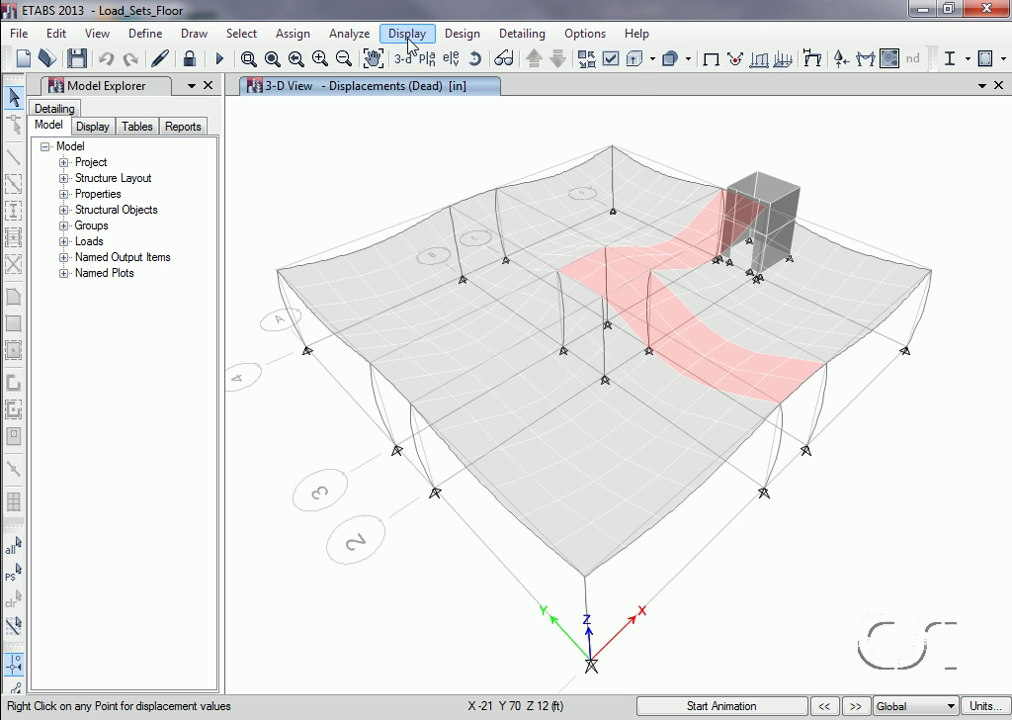
- Display the Dead case's MMax resultant shell force contours on the deformed shape
click(407, 34)
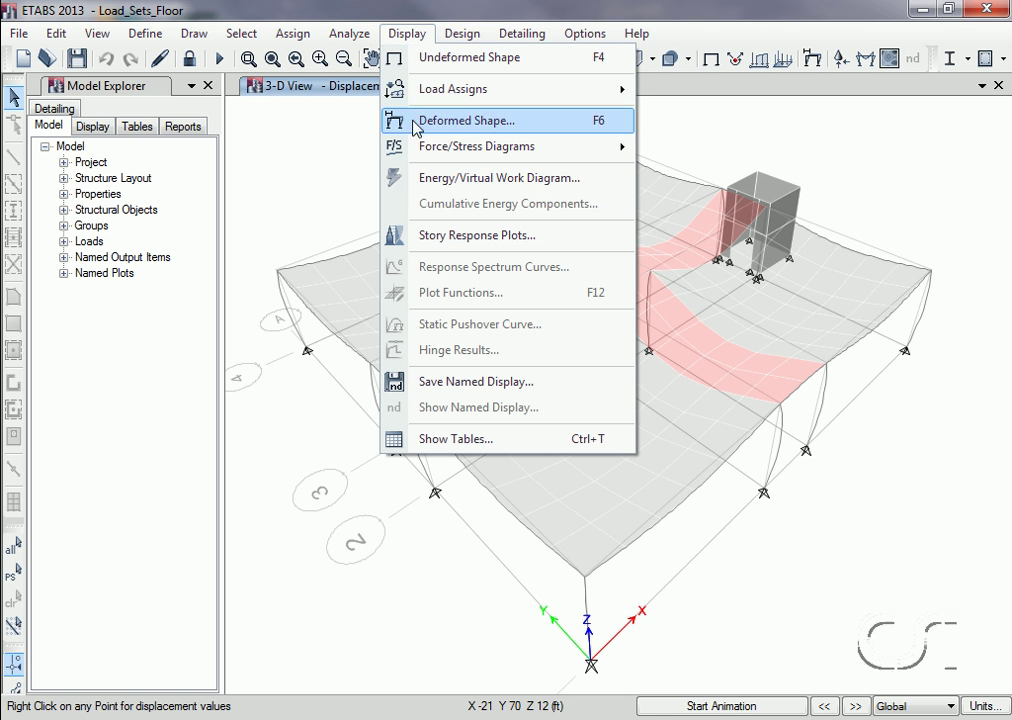
mouse_move(530, 151)
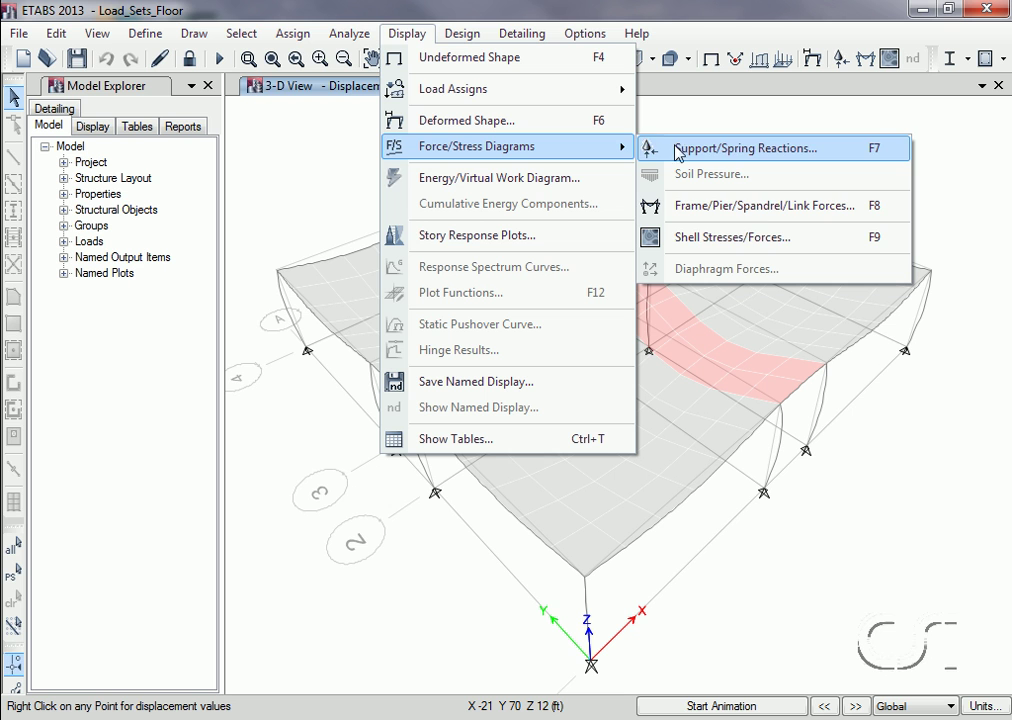
click(732, 240)
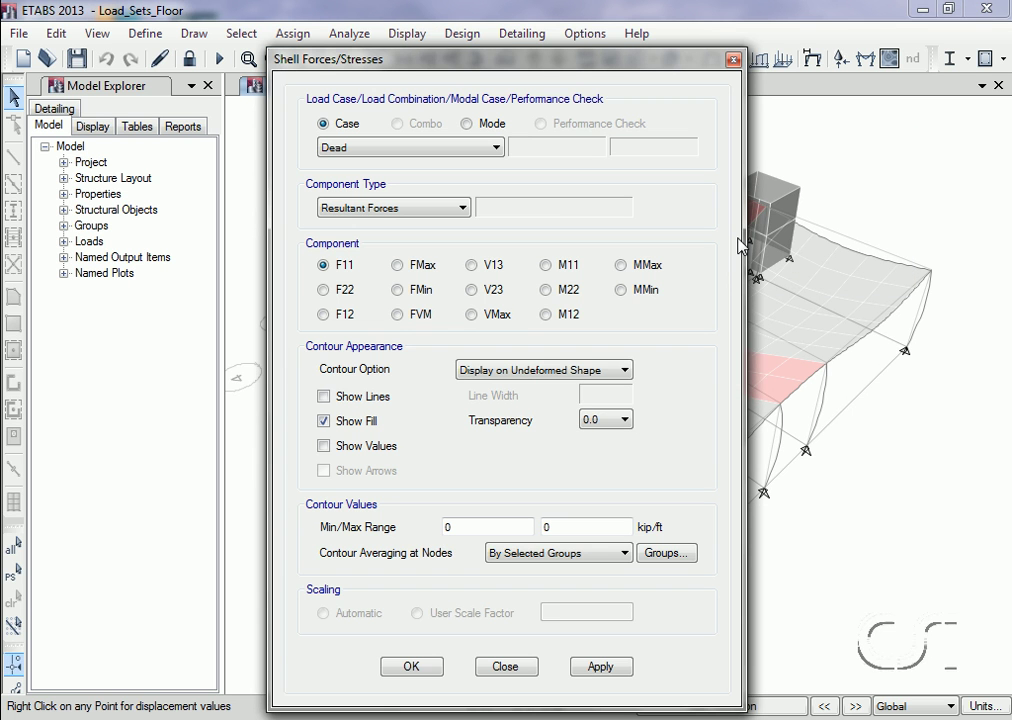
click(621, 265)
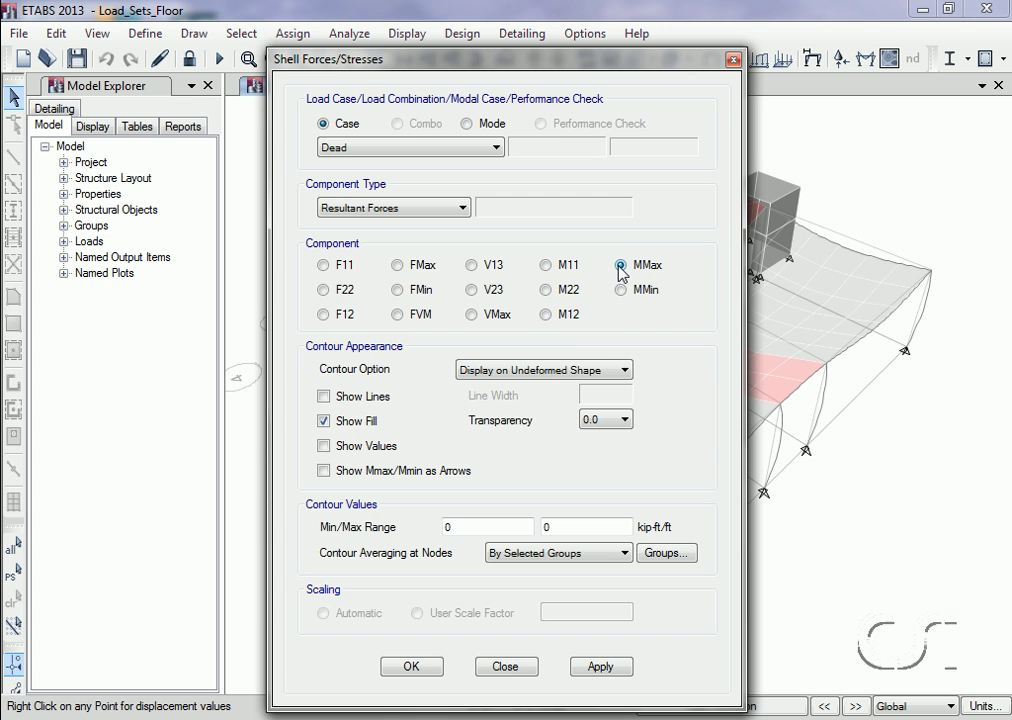
click(531, 372)
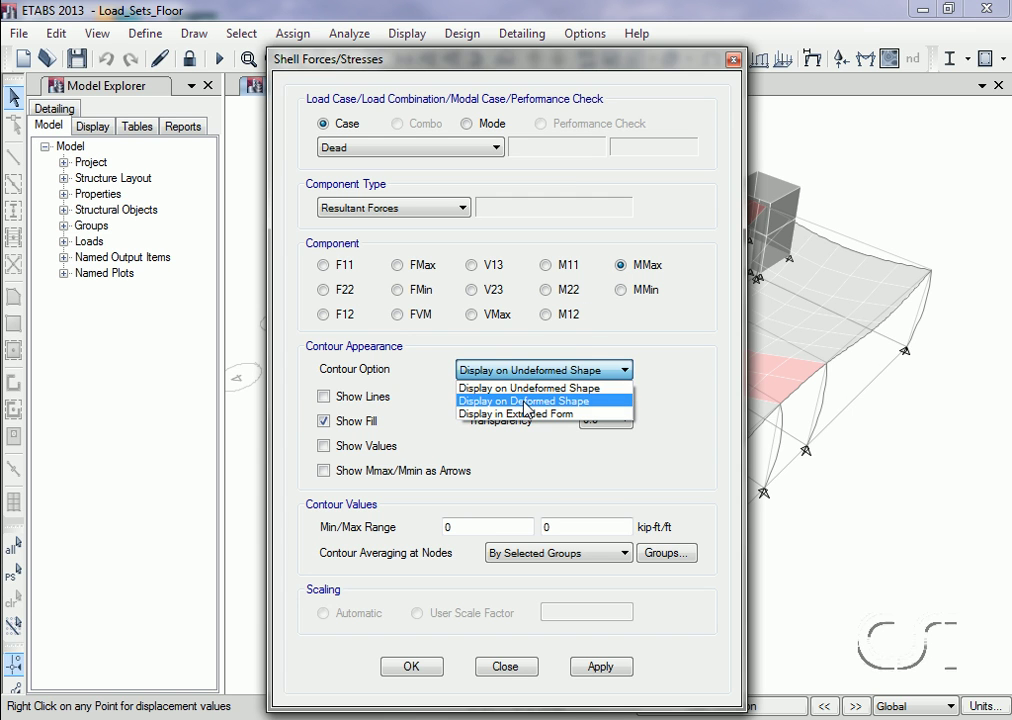
click(524, 401)
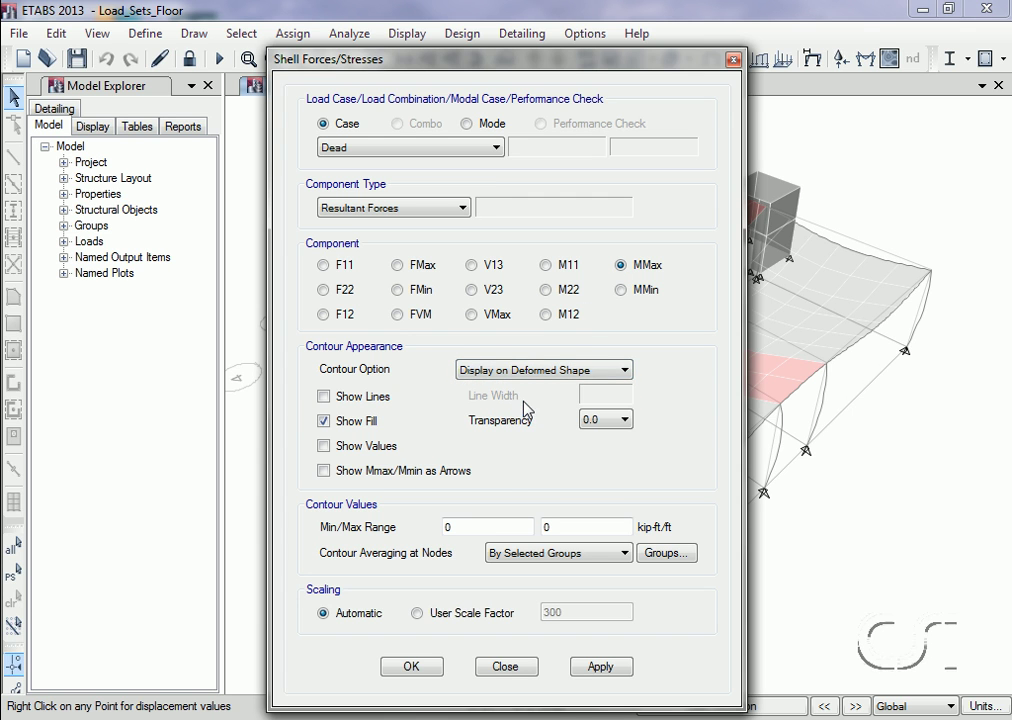
click(598, 667)
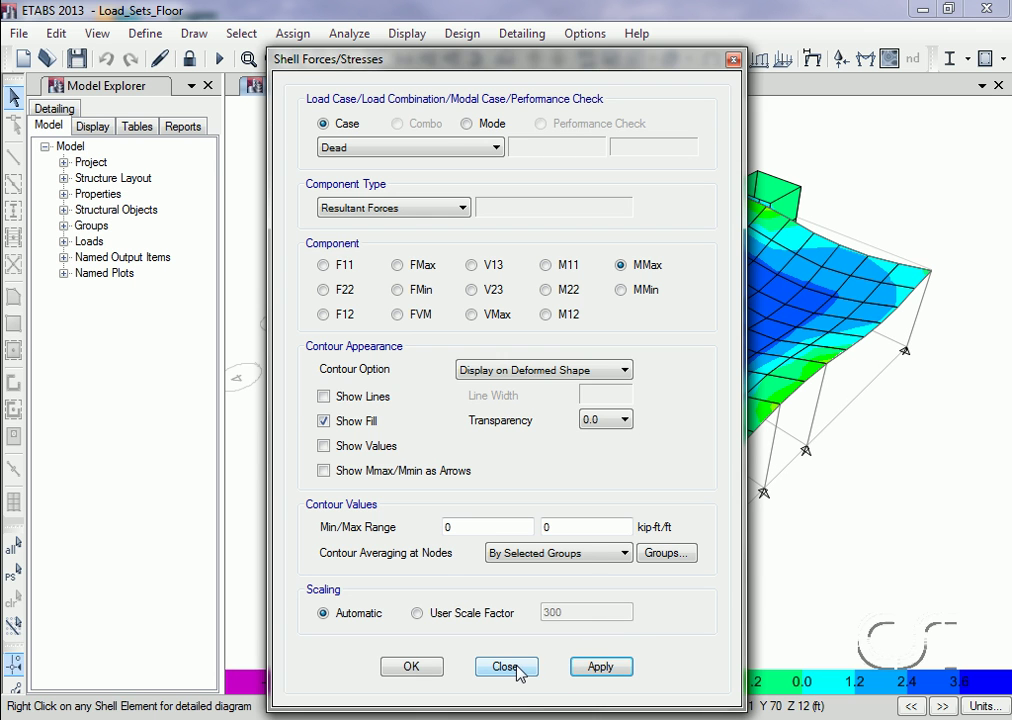
click(505, 667)
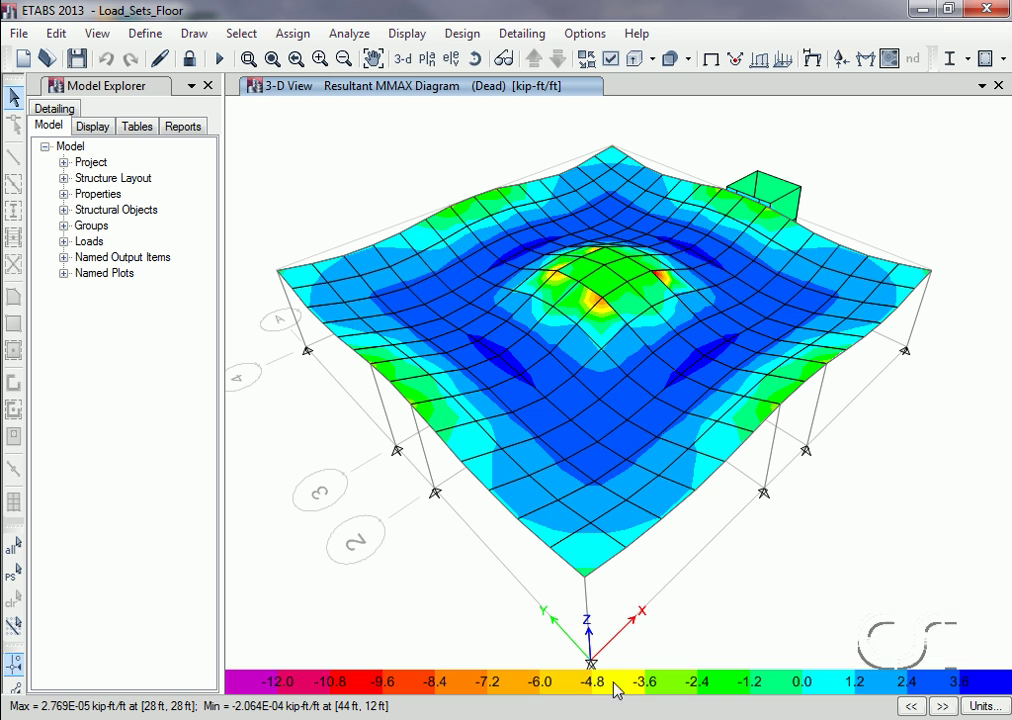
- Cycle the MMax contour diagram through the S_Dead, Live and Dead load cases to compare the slab moments
click(910, 706)
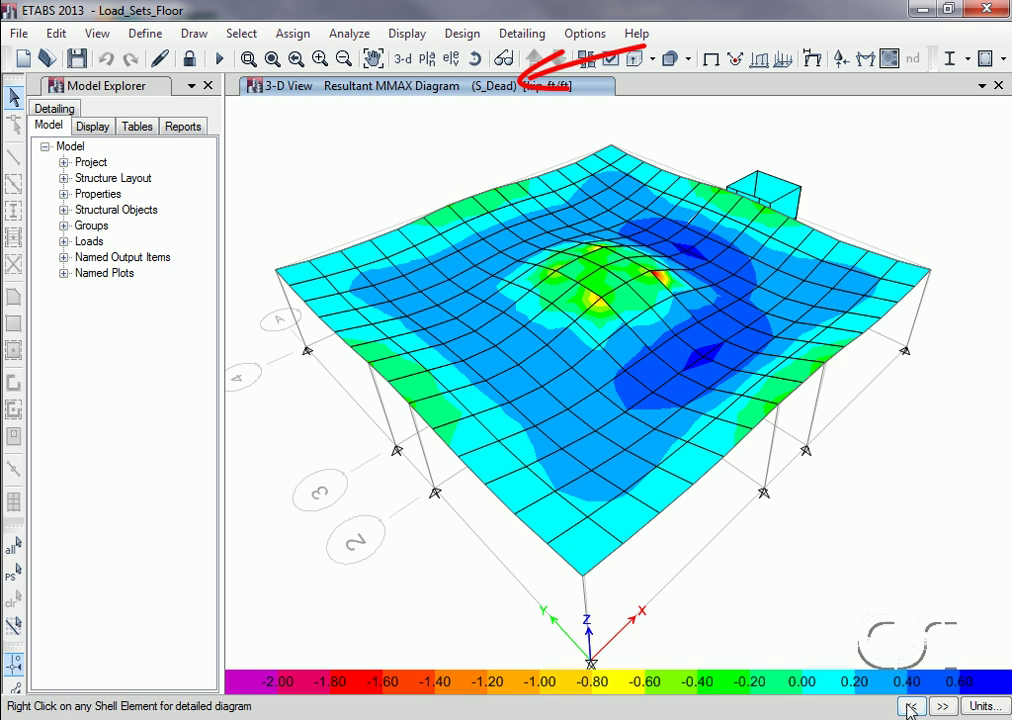
click(910, 706)
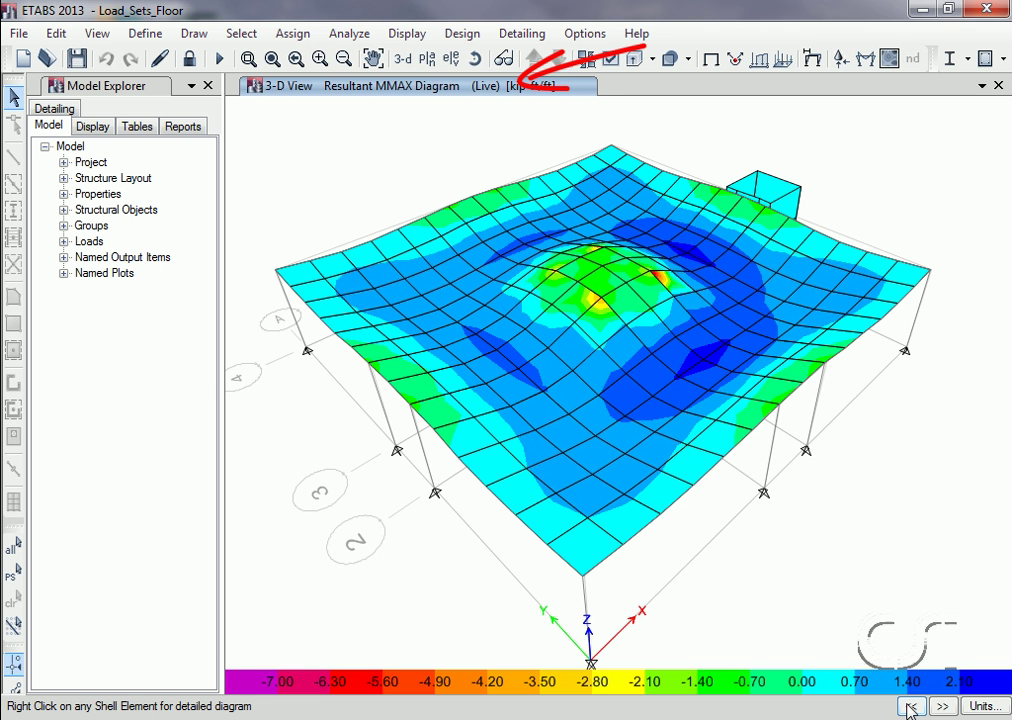
click(910, 706)
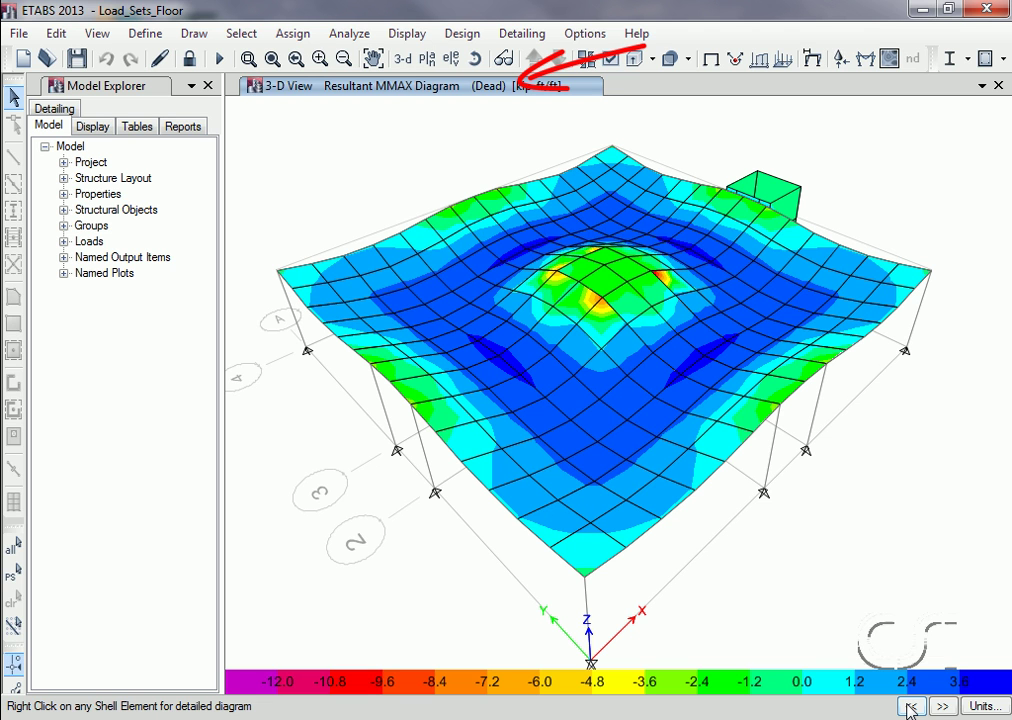
click(910, 706)
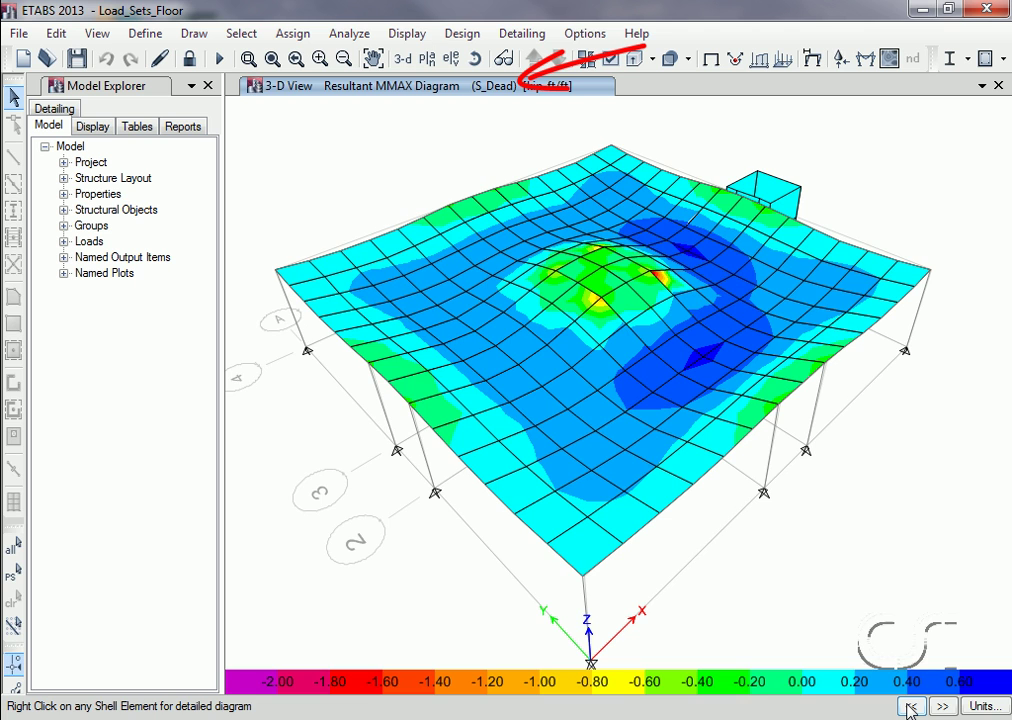
click(910, 707)
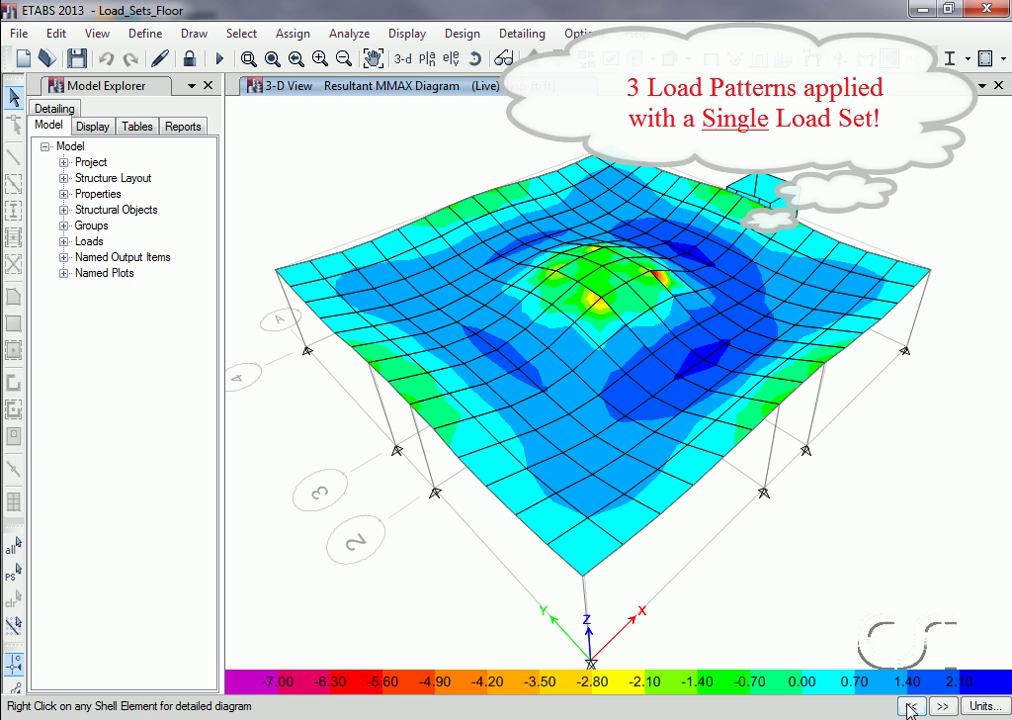
click(912, 711)
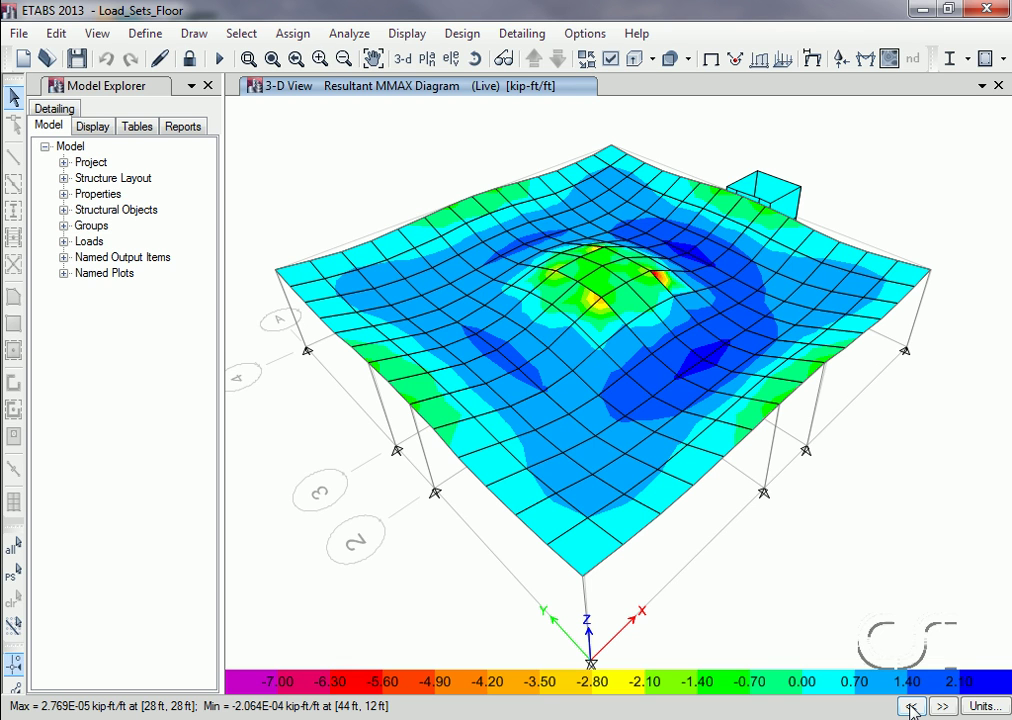
- Unlock the model, discarding the analysis results, and set the Dead load of the Residential shell uniform load set to 20 lb/ft²
click(190, 60)
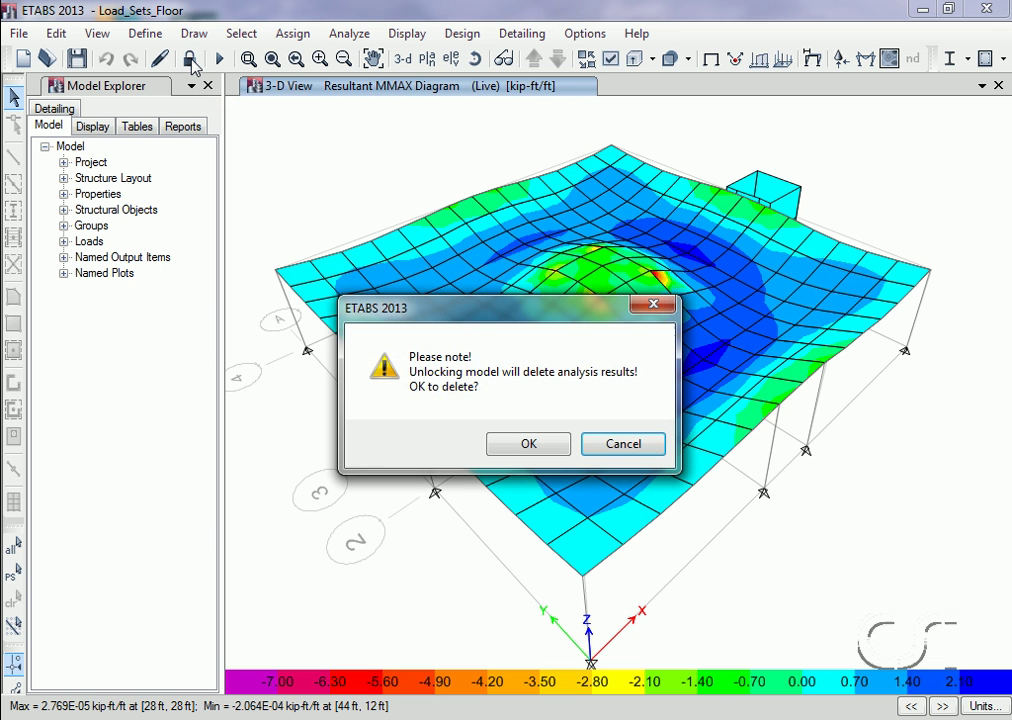
click(524, 444)
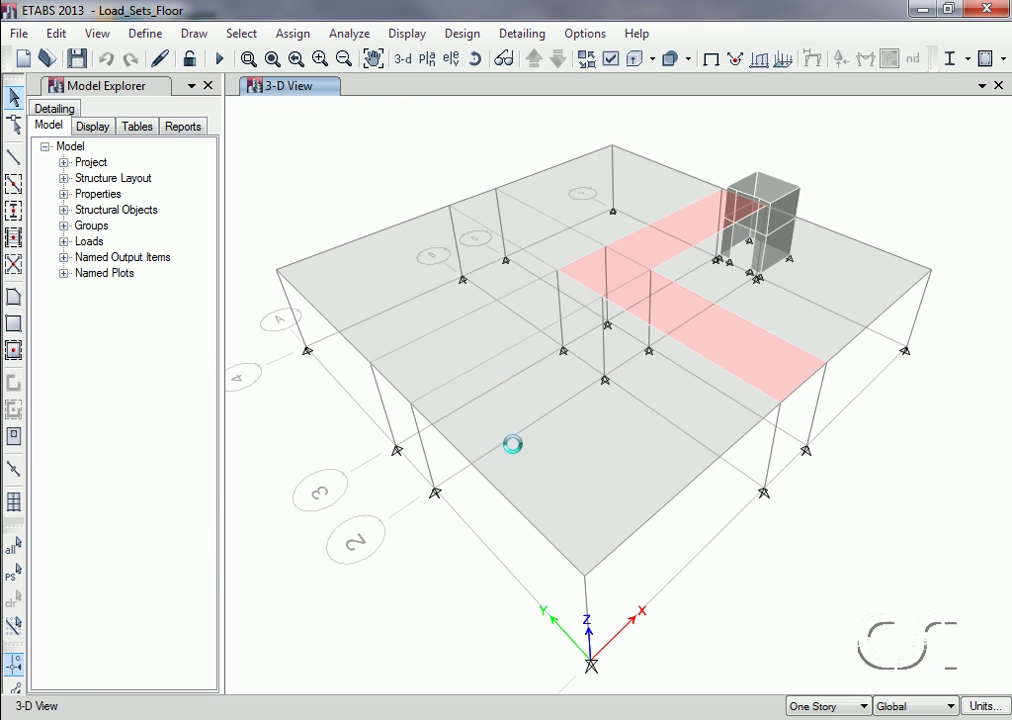
click(145, 33)
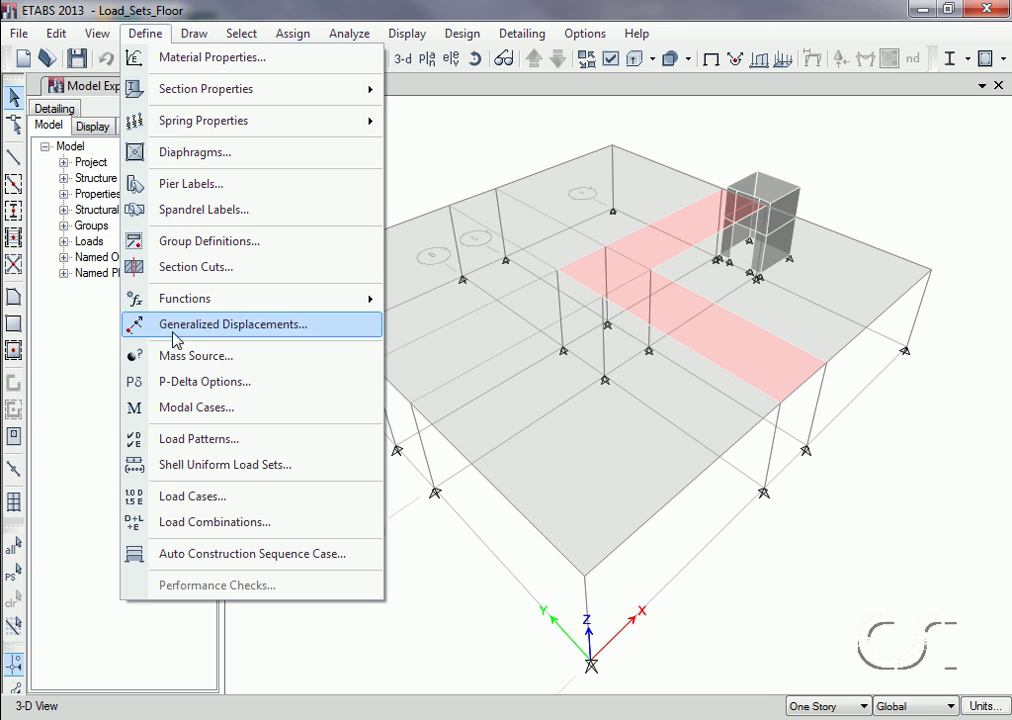
click(276, 478)
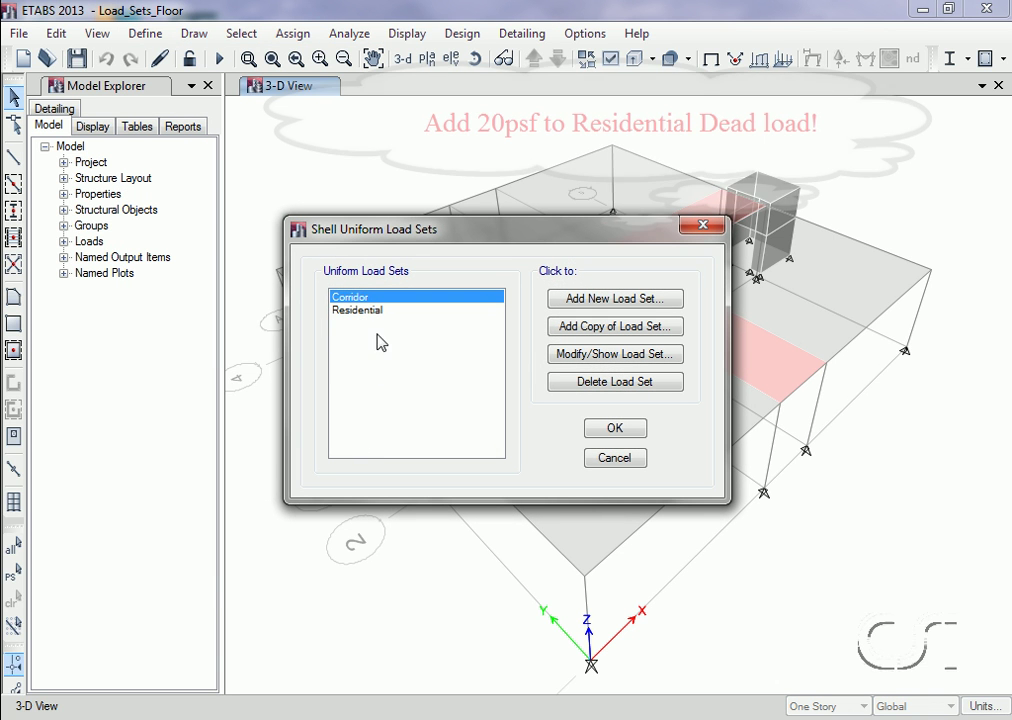
click(370, 311)
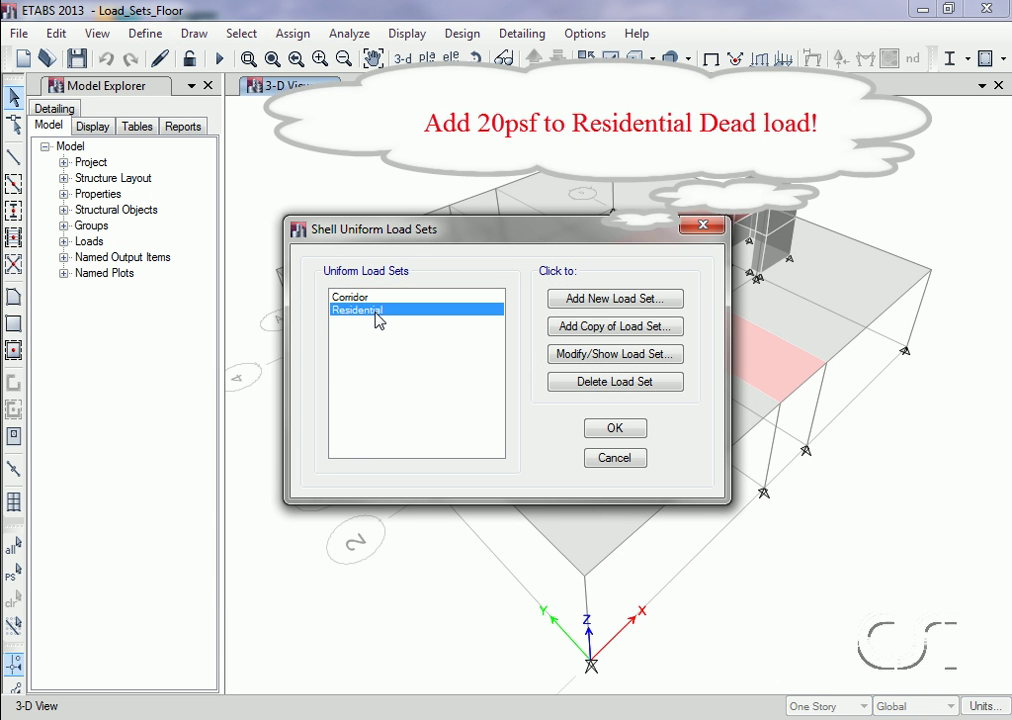
click(583, 355)
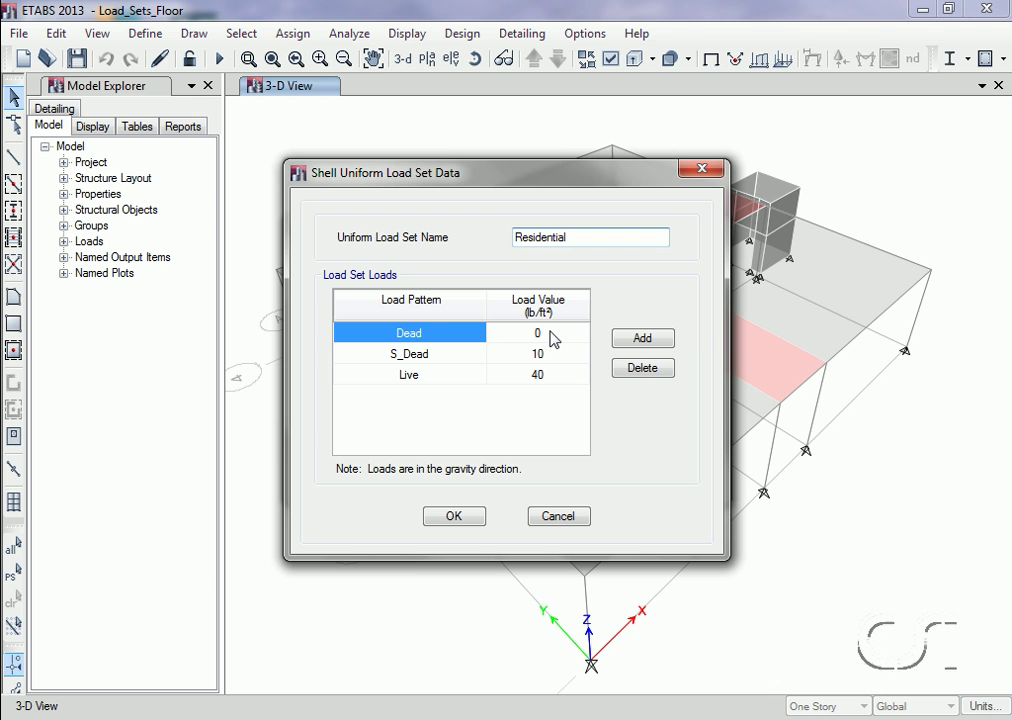
click(540, 334)
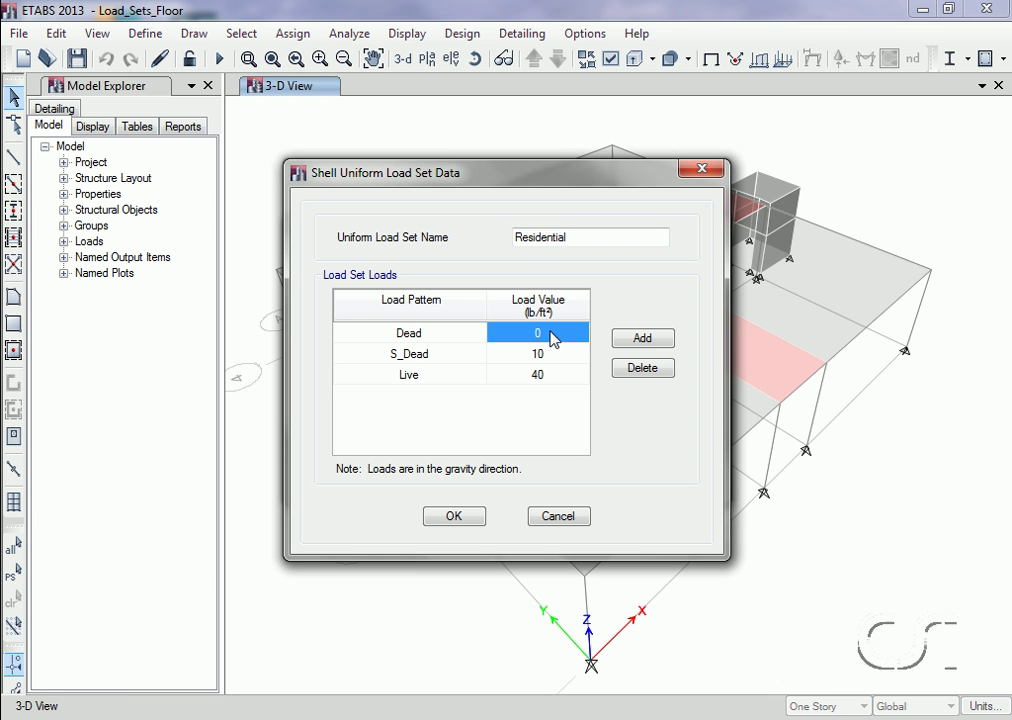
text(20)
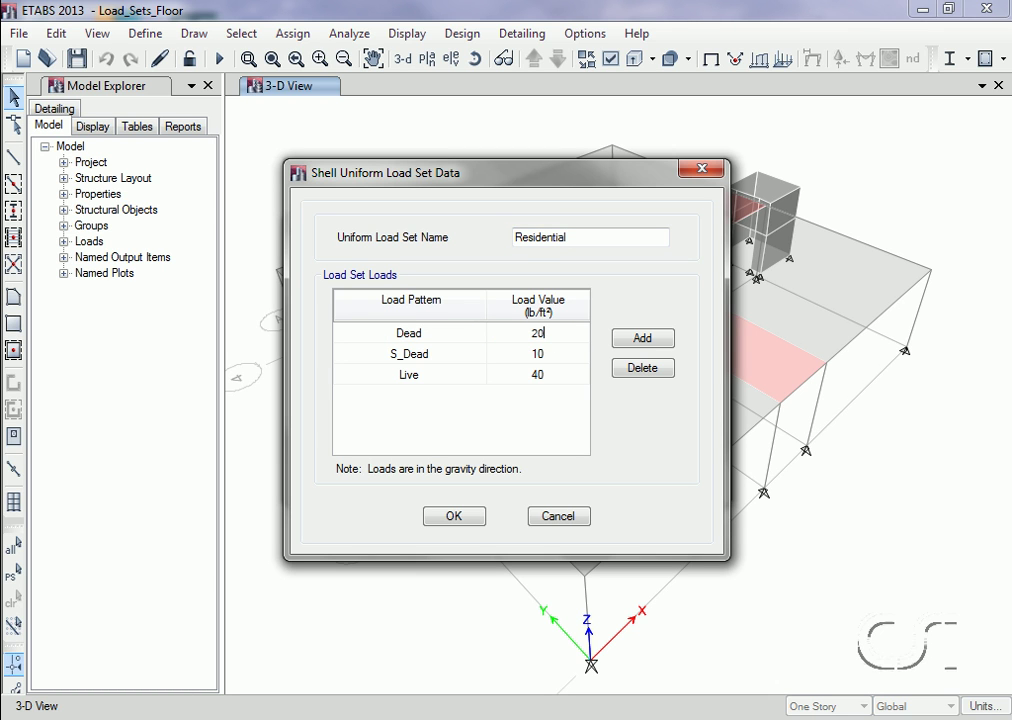
click(455, 516)
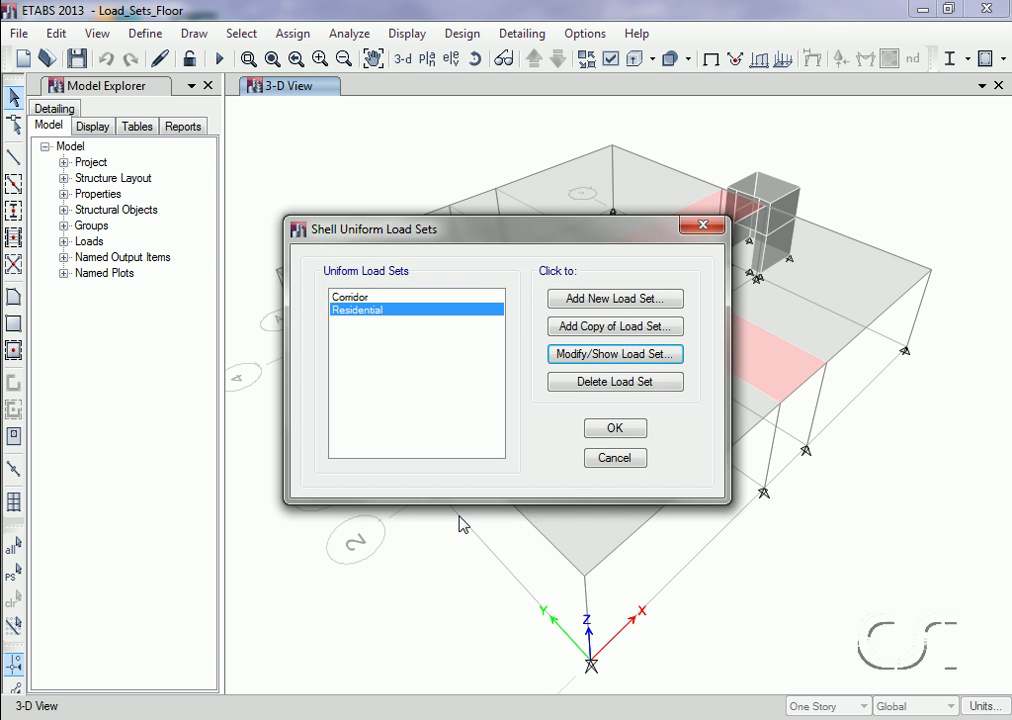
click(612, 428)
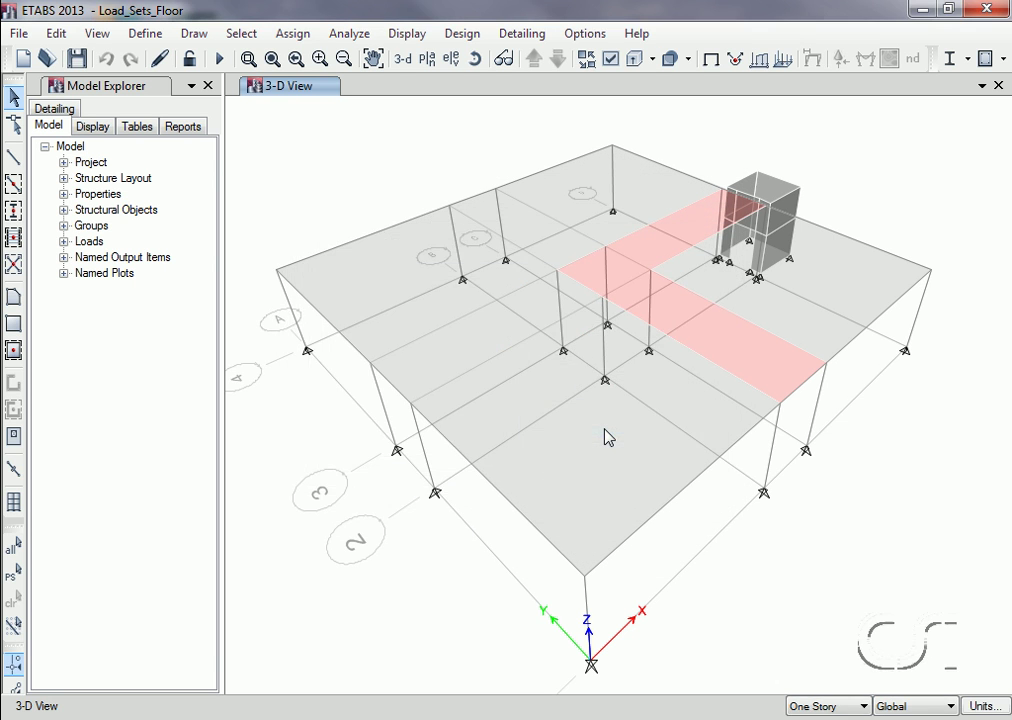
- Display the uniform shell load values of the Dead pattern in the gravity direction on the 3-D view
click(405, 34)
mouse_move(506, 92)
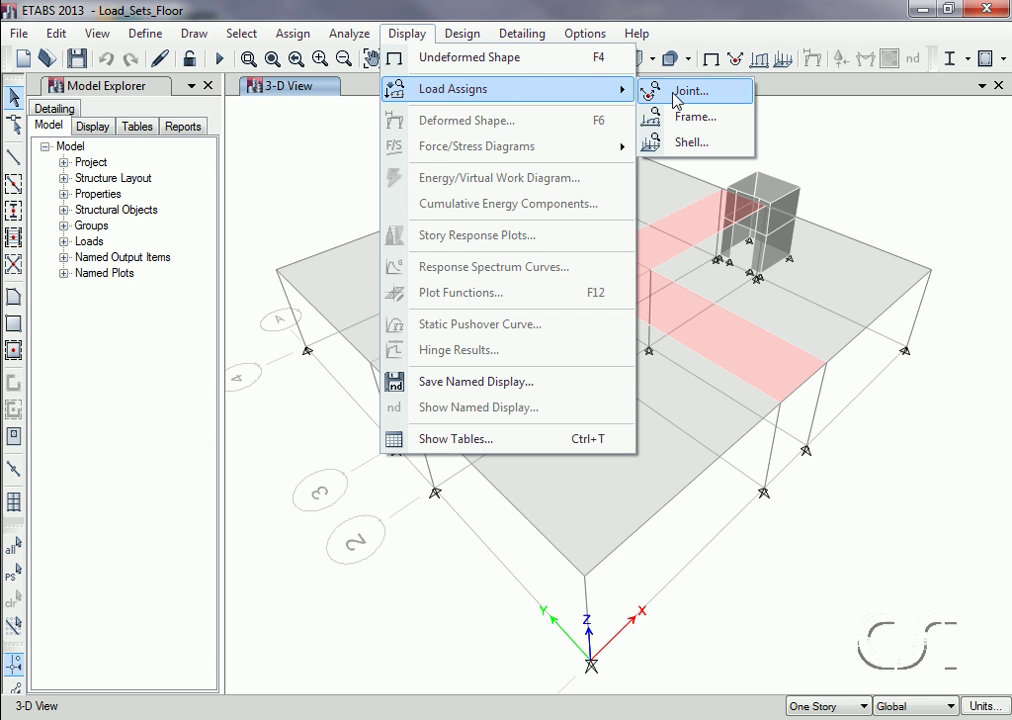
click(686, 143)
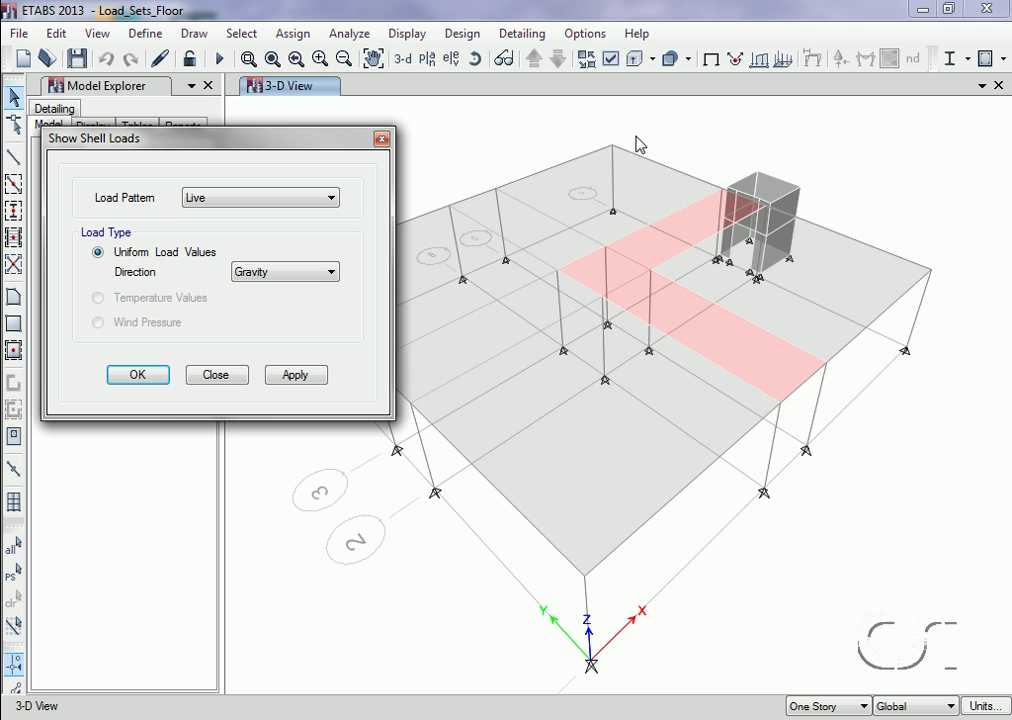
click(332, 199)
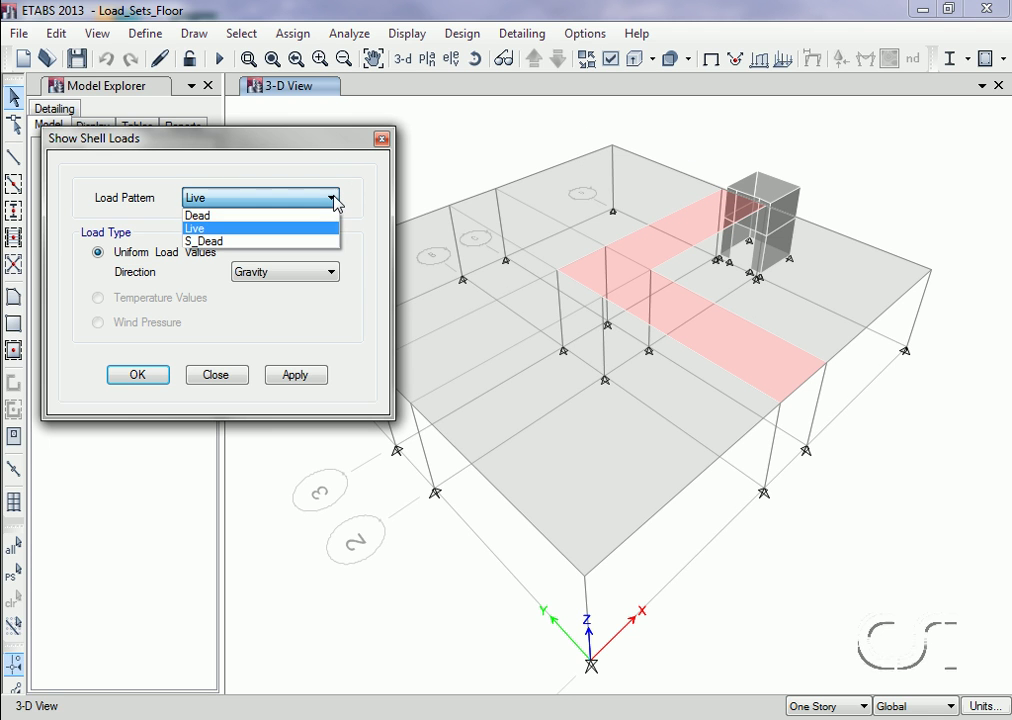
click(328, 216)
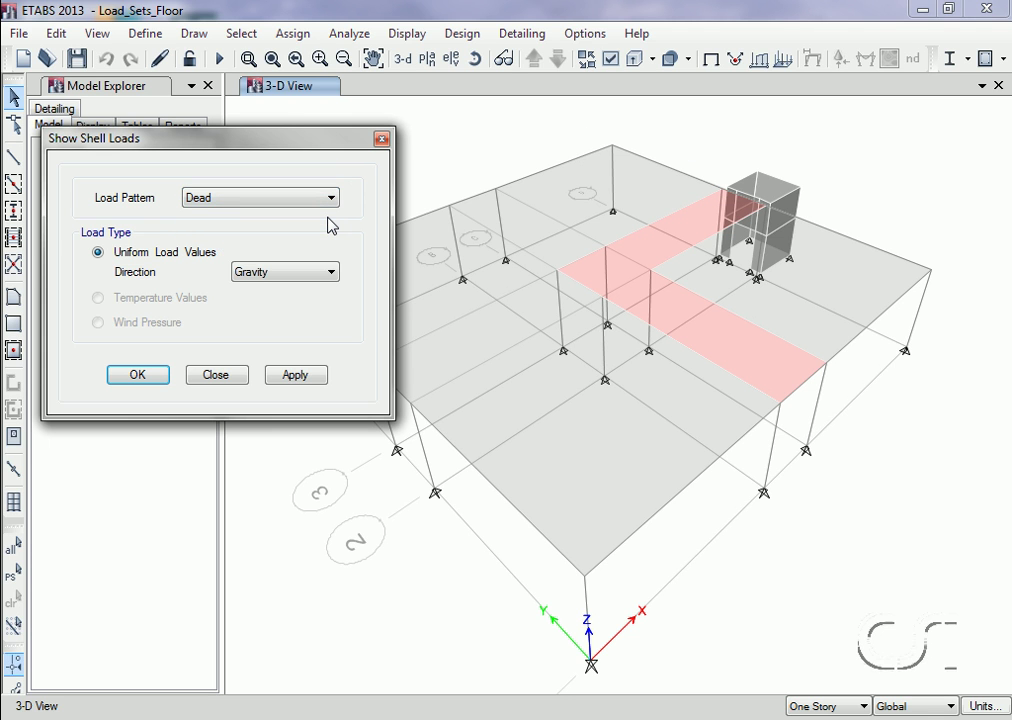
click(297, 376)
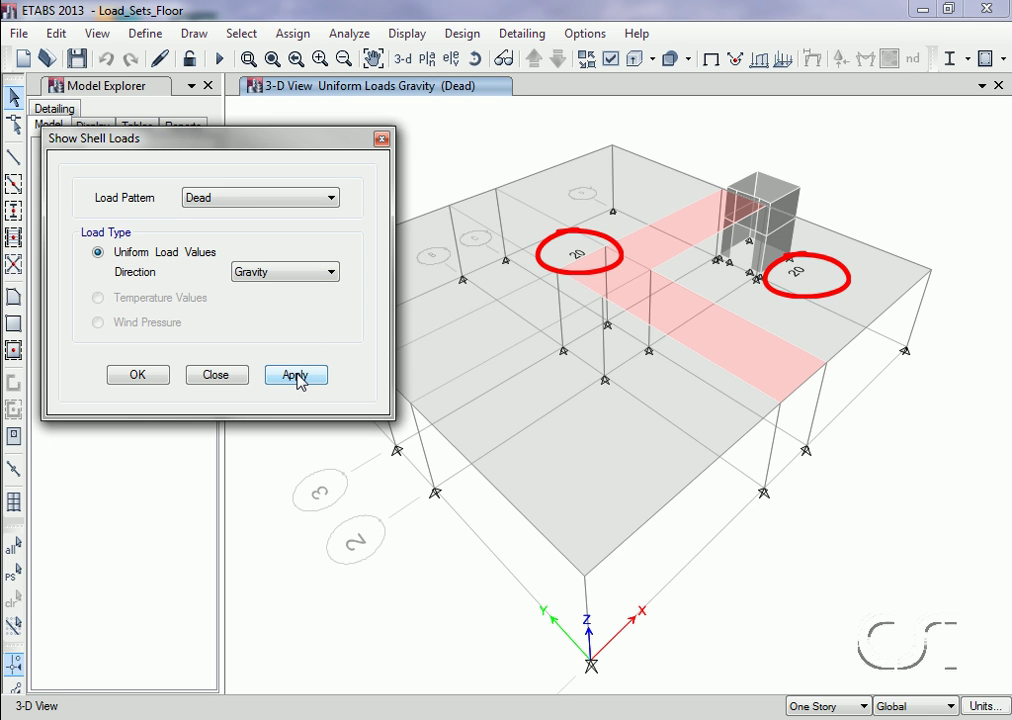